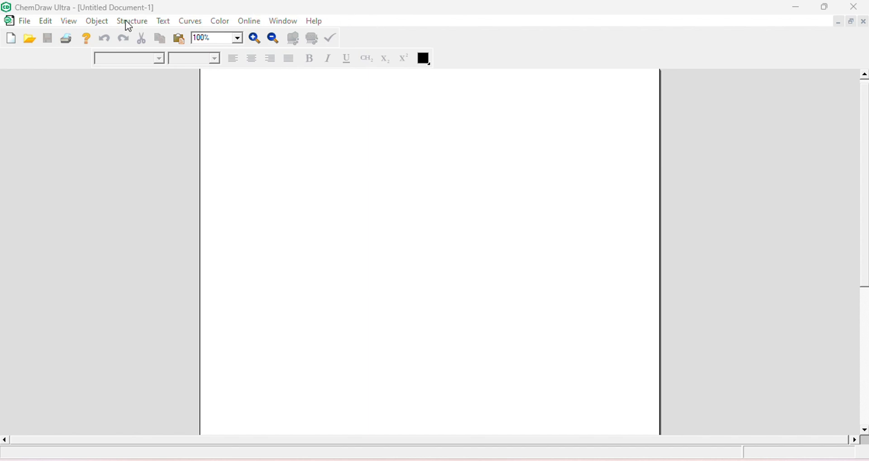
Step: Create a new blank document
{"action": "left_click", "coordinate": [21, 21]}
{"action": "mouse_move", "coordinate": [43, 24]}
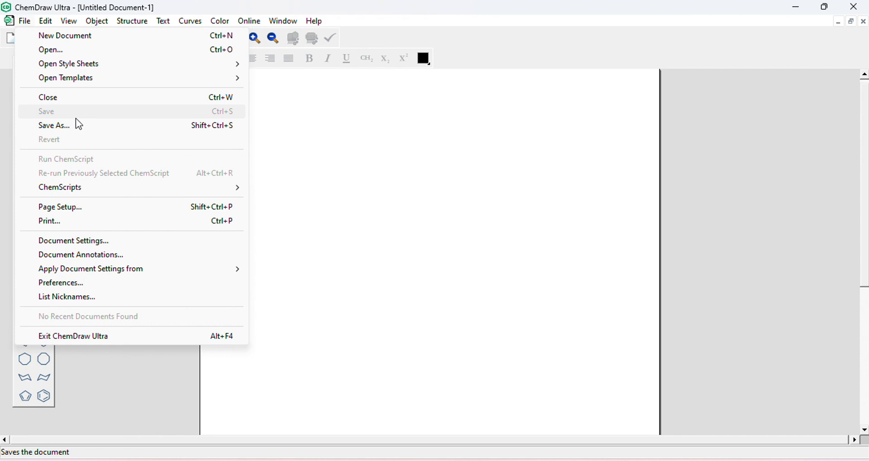
{"action": "left_click", "coordinate": [53, 36]}
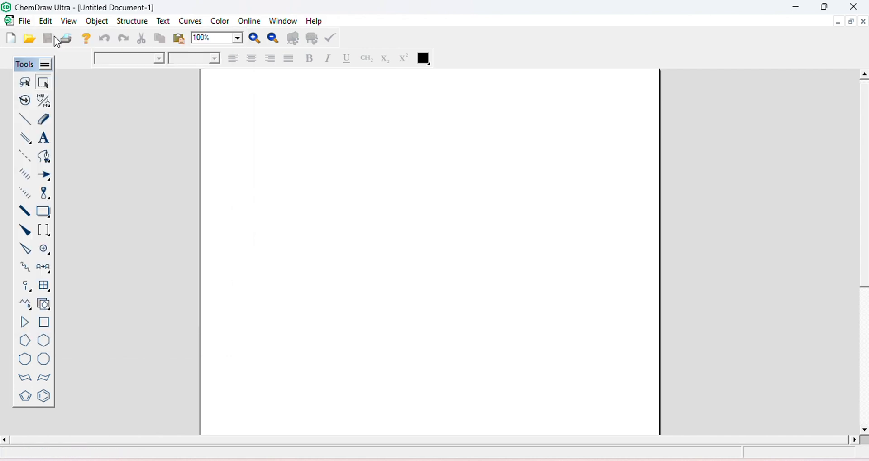
Step: Show the ChemBio3D HotLink window
{"action": "left_click", "coordinate": [47, 22]}
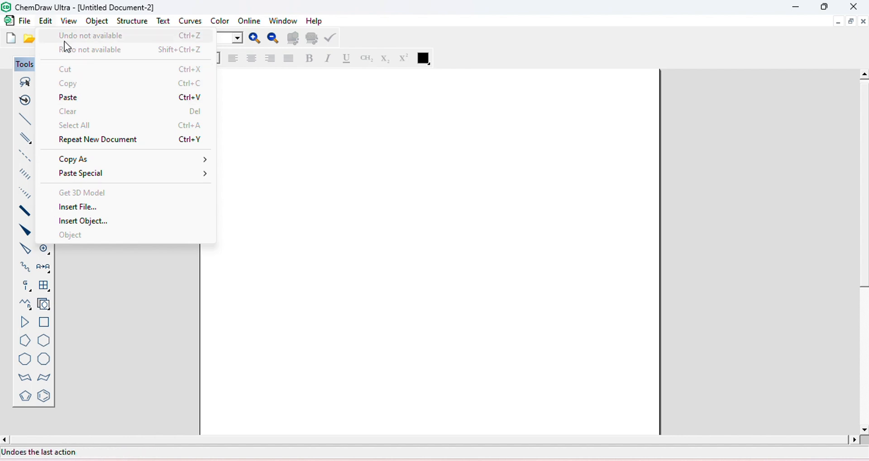
{"action": "mouse_move", "coordinate": [74, 22]}
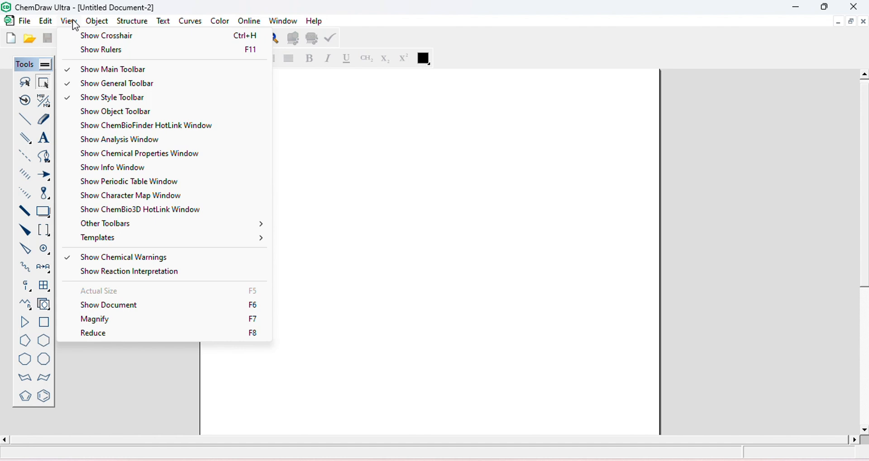
{"action": "left_click", "coordinate": [67, 26]}
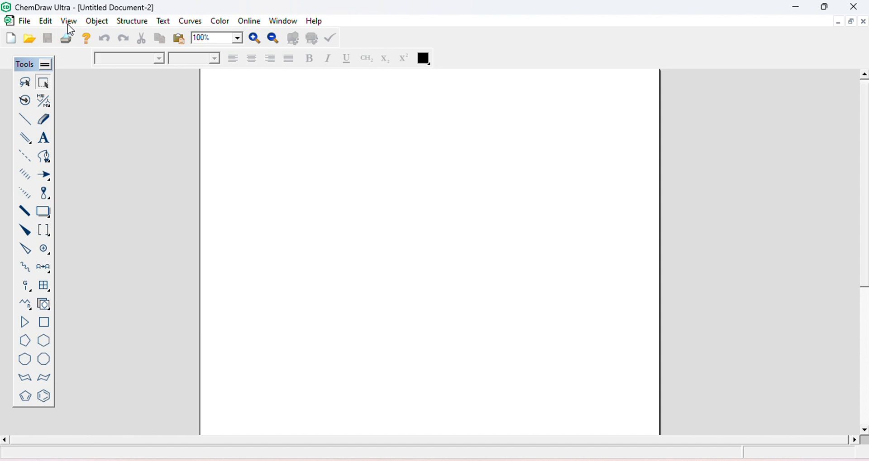
{"action": "left_click", "coordinate": [68, 25]}
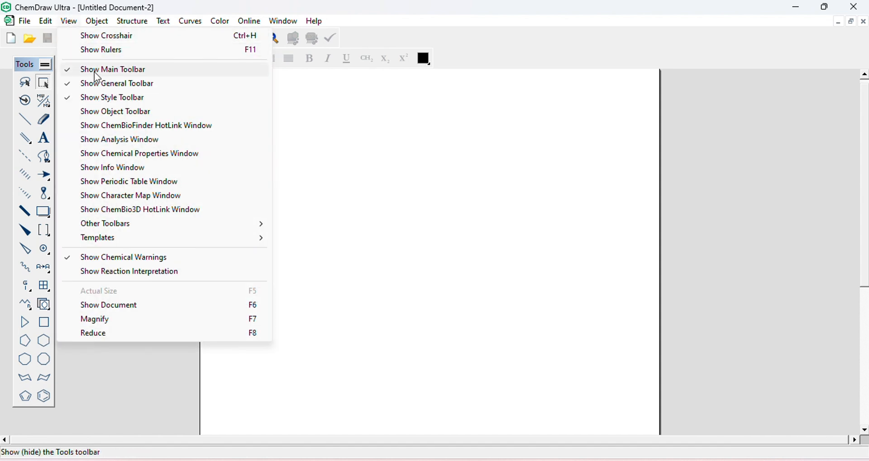
{"action": "left_click", "coordinate": [135, 211]}
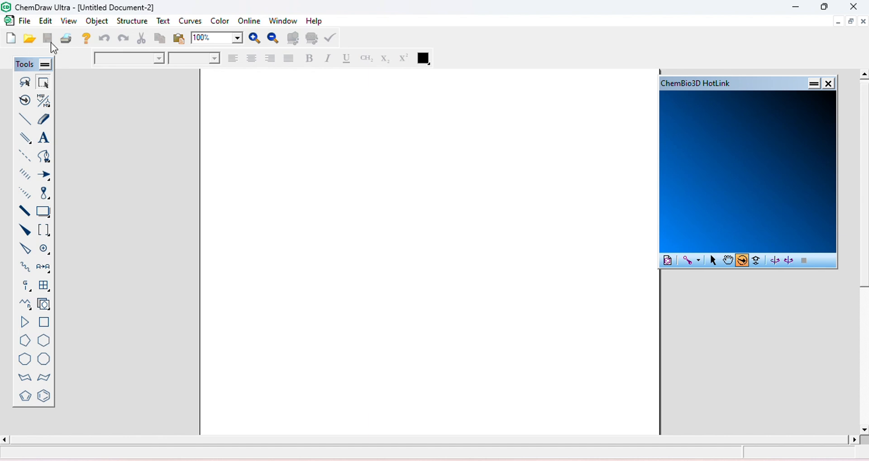
Step: Hide the main drawing toolbar and show it again
{"action": "left_click", "coordinate": [72, 21]}
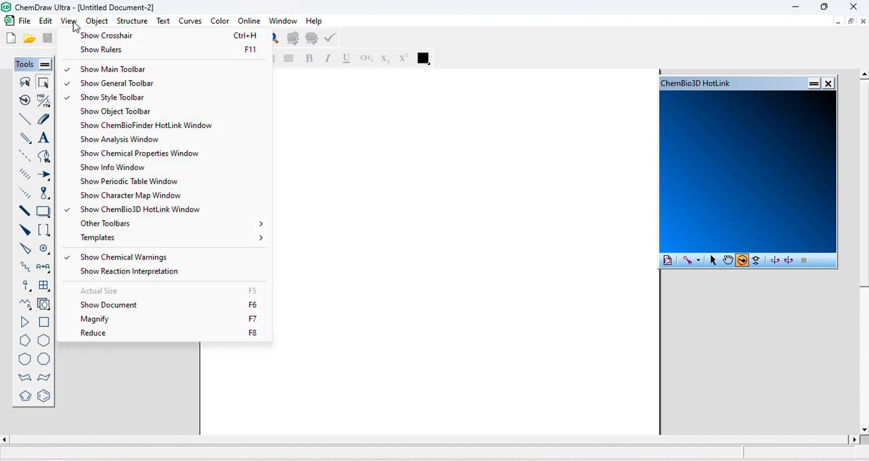
{"action": "left_click", "coordinate": [93, 71]}
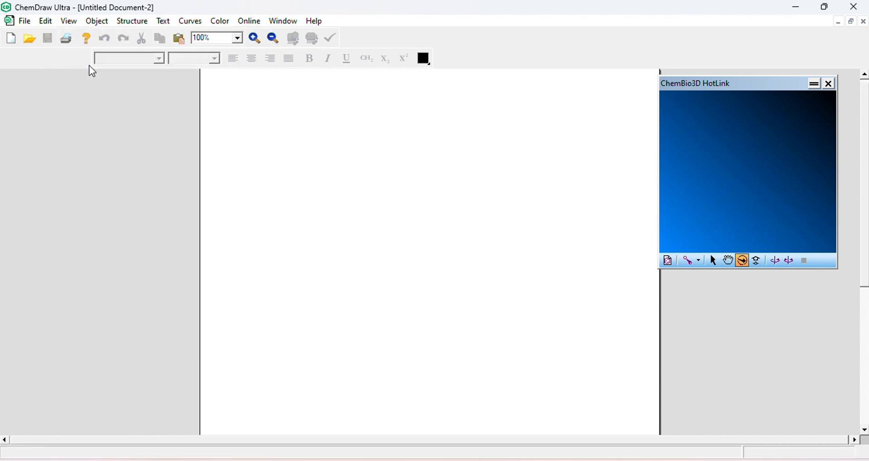
{"action": "left_click", "coordinate": [72, 22]}
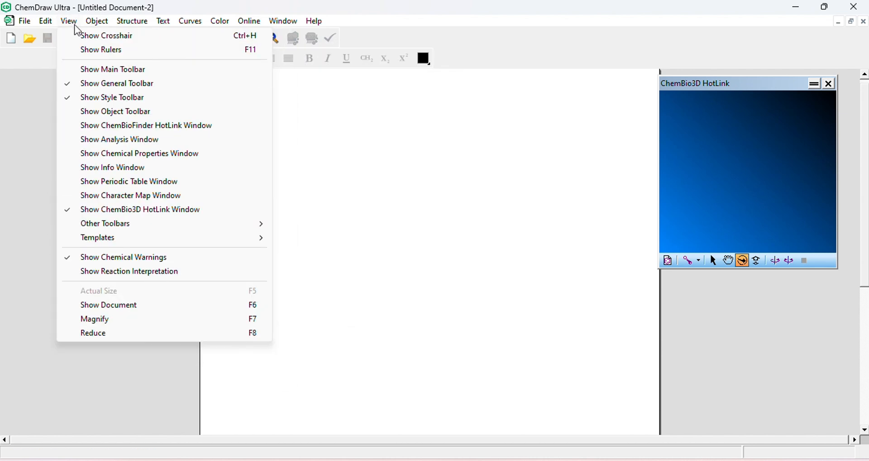
{"action": "left_click", "coordinate": [95, 72]}
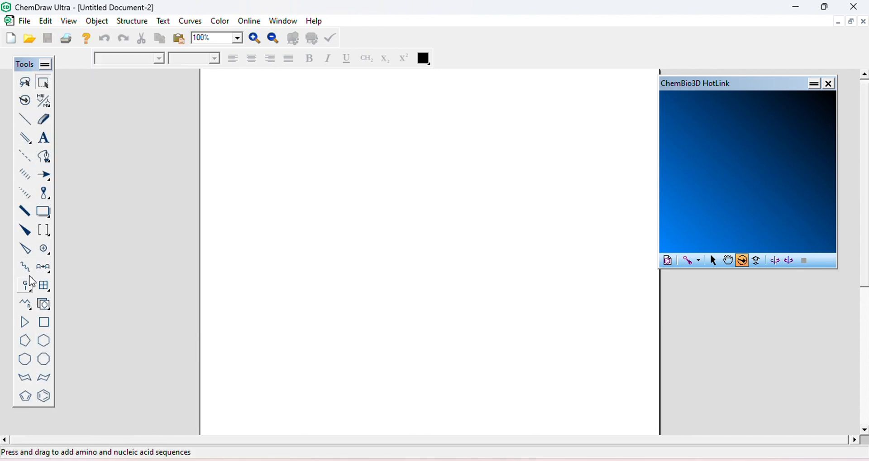
Step: Show the Periodic Table window and reposition it, and close both it and the ChemBio3D HotLink window
{"action": "left_click", "coordinate": [74, 25]}
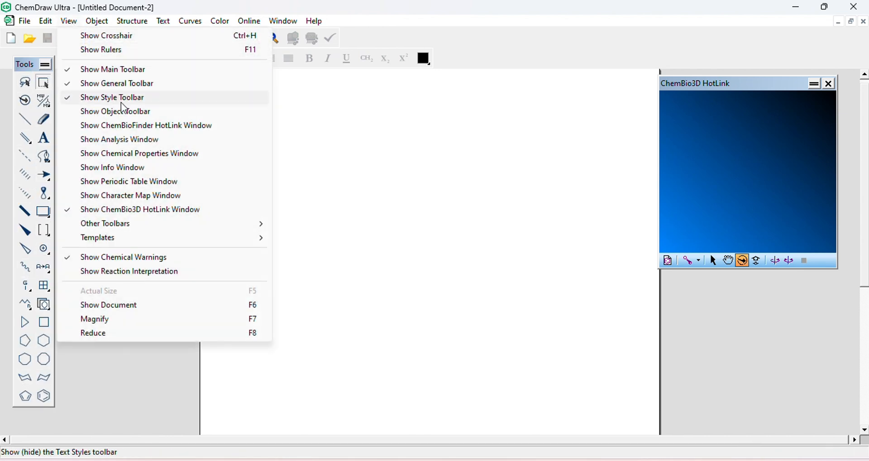
{"action": "left_click", "coordinate": [130, 190]}
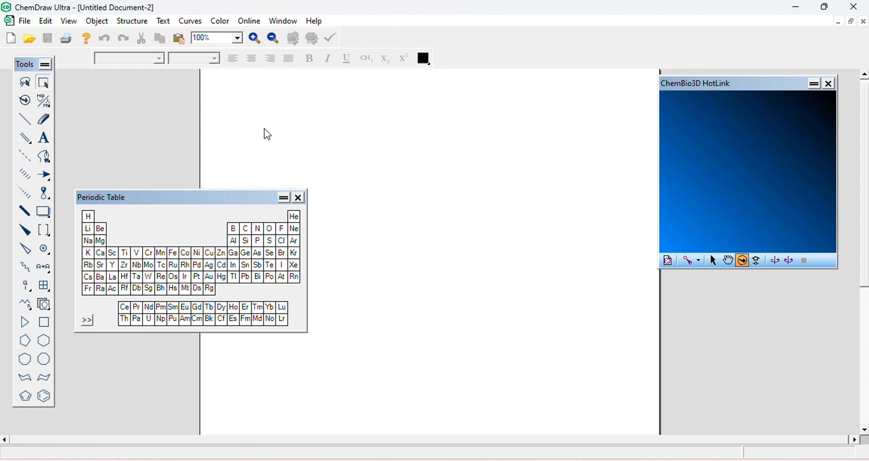
{"action": "left_click_drag", "start_coordinate": [231, 98], "coordinate": [225, 93]}
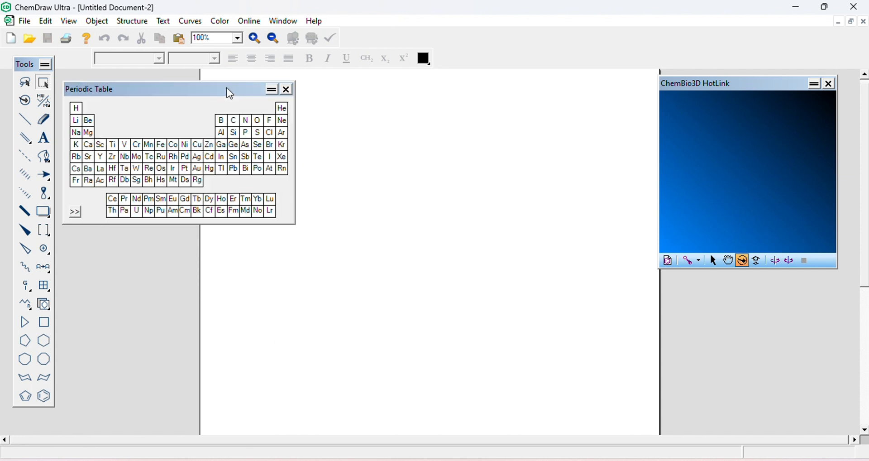
{"action": "left_click", "coordinate": [287, 90]}
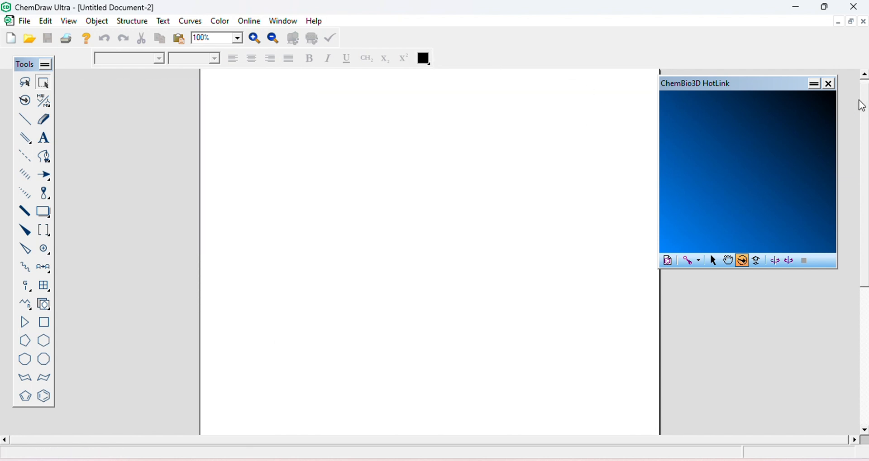
{"action": "left_click", "coordinate": [830, 84]}
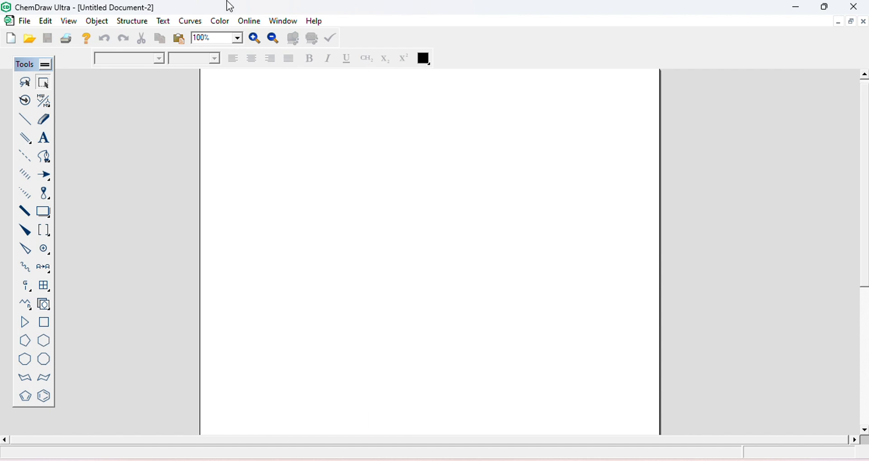
{"action": "left_click", "coordinate": [97, 21]}
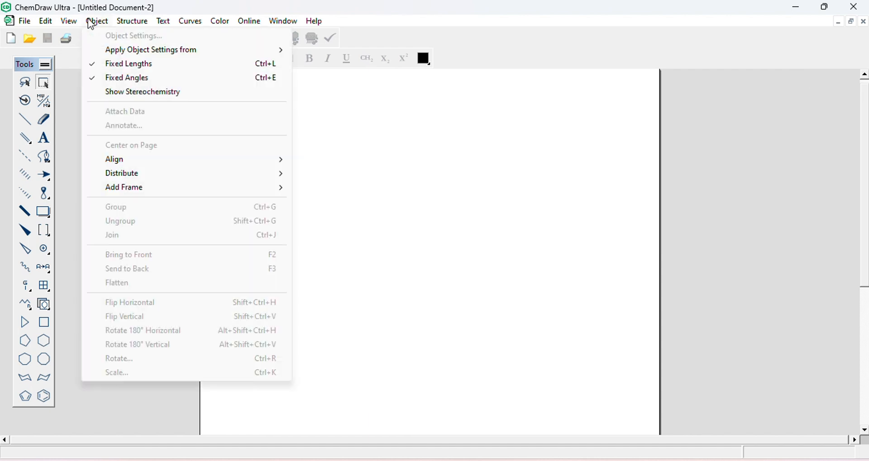
{"action": "mouse_move", "coordinate": [75, 23]}
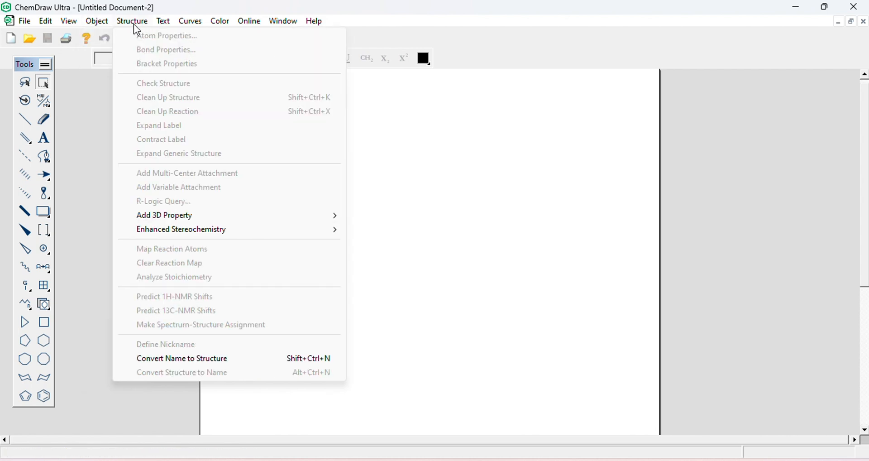
{"action": "mouse_move", "coordinate": [133, 21]}
{"action": "left_click", "coordinate": [94, 121]}
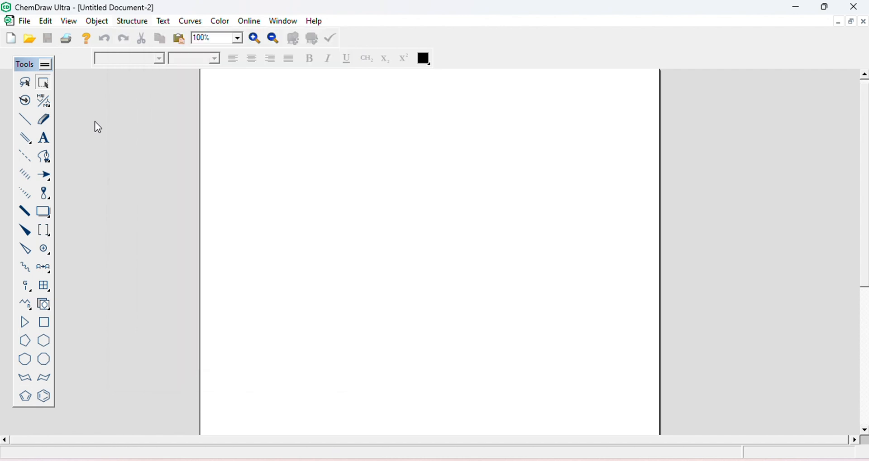
Step: Open the Convert Name to Structure dialog and dismiss it without entering a name
{"action": "left_click", "coordinate": [139, 20]}
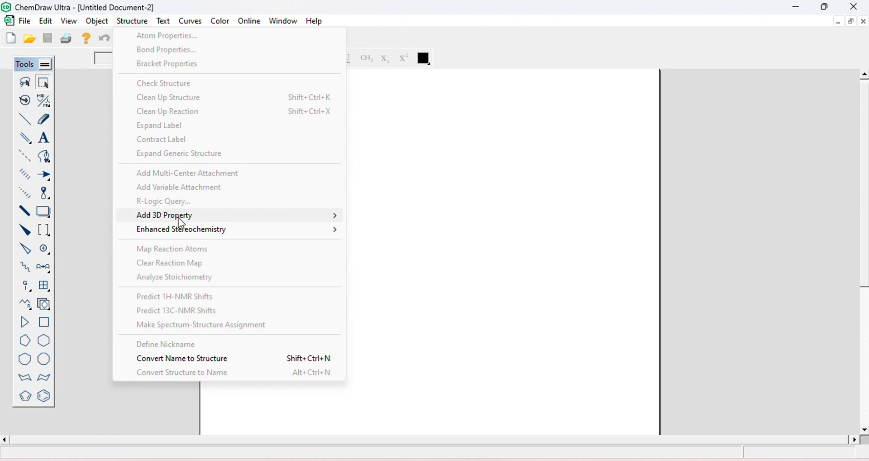
{"action": "left_click", "coordinate": [221, 365]}
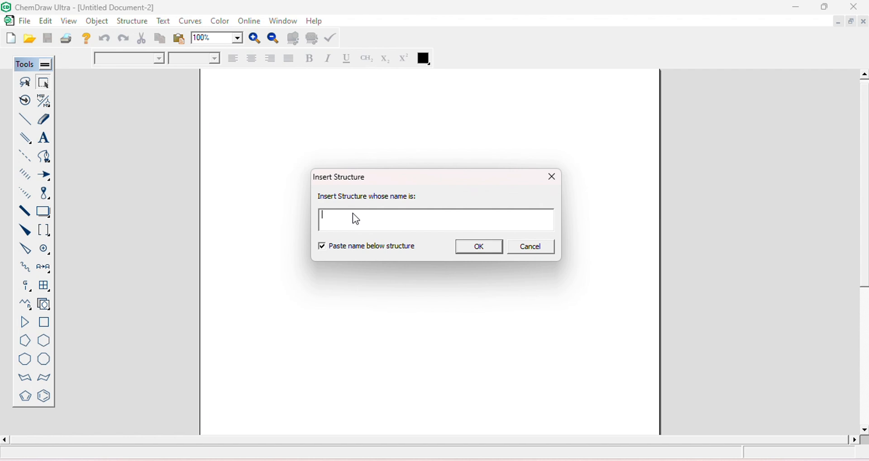
{"action": "left_click", "coordinate": [554, 177]}
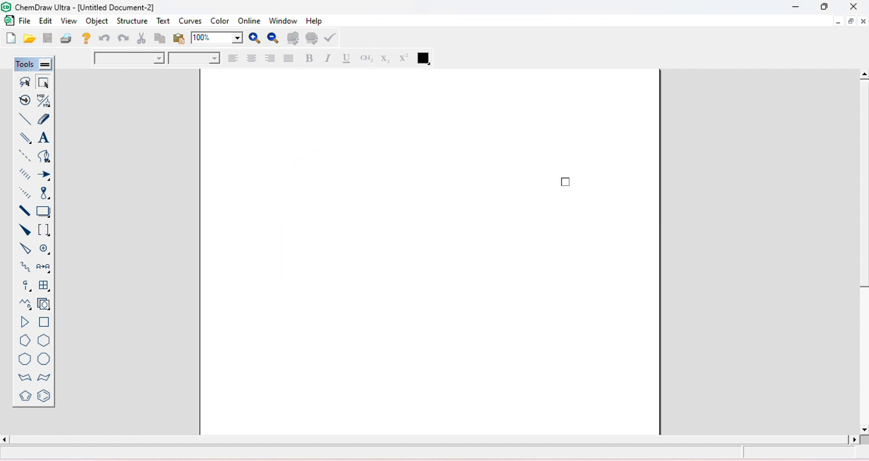
{"action": "left_click", "coordinate": [140, 25]}
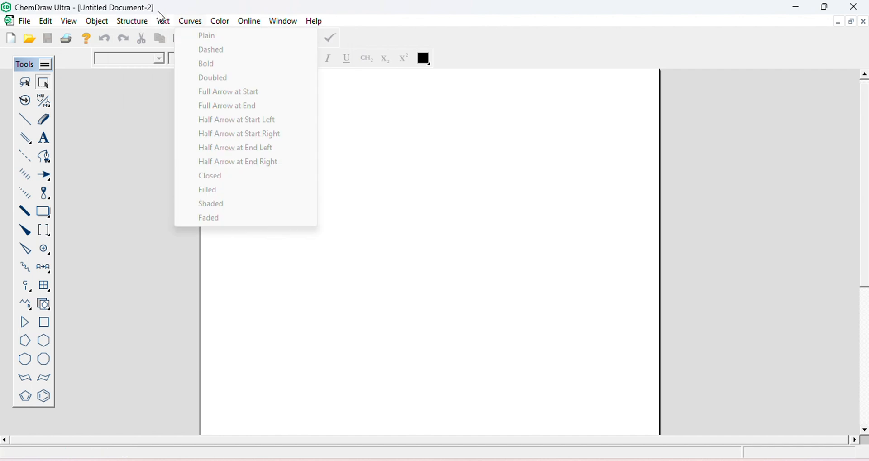
{"action": "mouse_move", "coordinate": [164, 21]}
{"action": "mouse_move", "coordinate": [205, 22]}
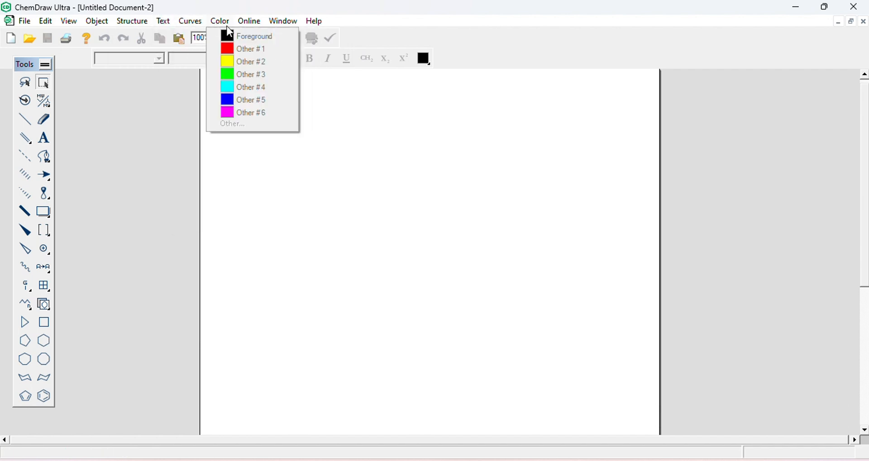
{"action": "mouse_move", "coordinate": [255, 27]}
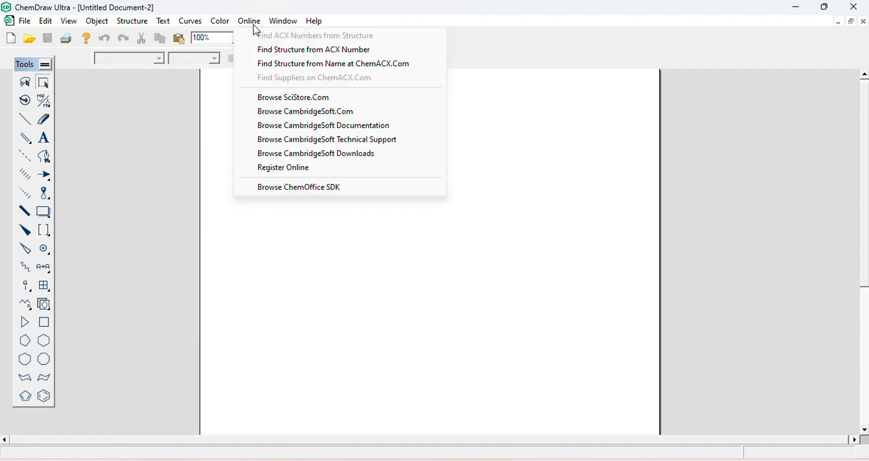
{"action": "left_click", "coordinate": [311, 27]}
{"action": "left_click", "coordinate": [224, 25]}
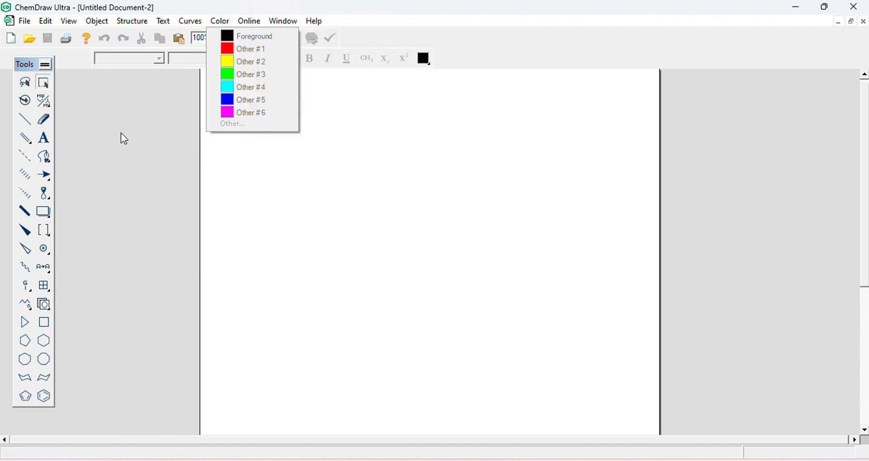
{"action": "left_click", "coordinate": [127, 209]}
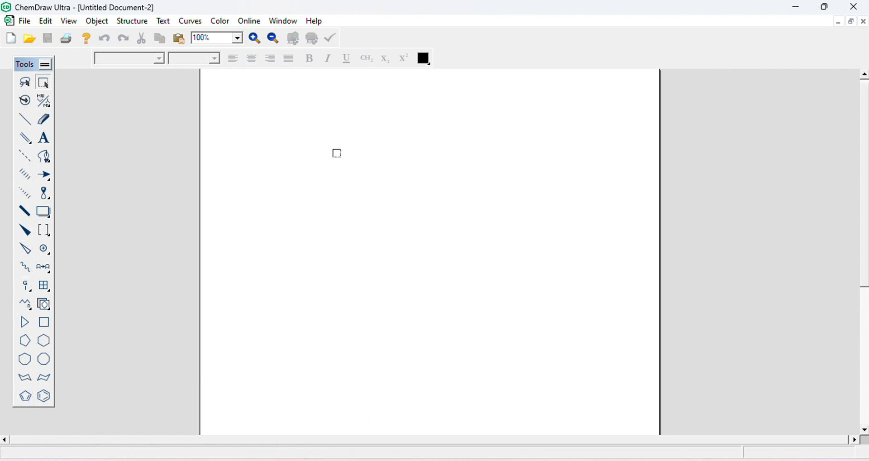
Step: Try the Marquee tool by sweeping a selection rectangle over the blank page
{"action": "left_click", "coordinate": [44, 84]}
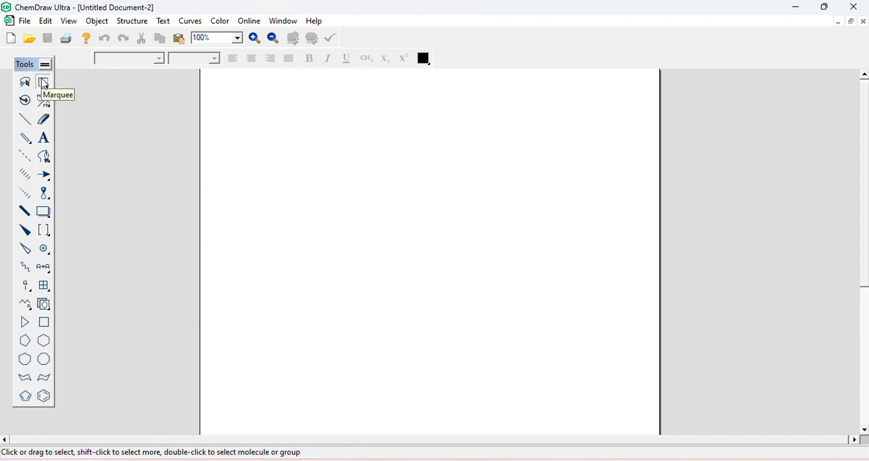
{"action": "left_click_drag", "start_coordinate": [254, 153], "coordinate": [355, 371]}
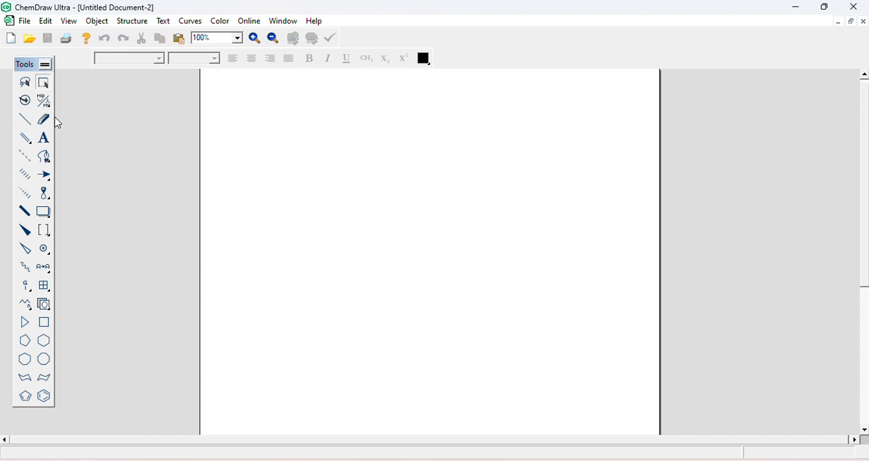
Step: Examine the bond tools, including Multiple Bonds, and the cyclopentane, cyclohexane and cyclooctane ring tools
{"action": "left_click", "coordinate": [26, 122]}
{"action": "left_click", "coordinate": [25, 154]}
{"action": "left_click", "coordinate": [26, 139]}
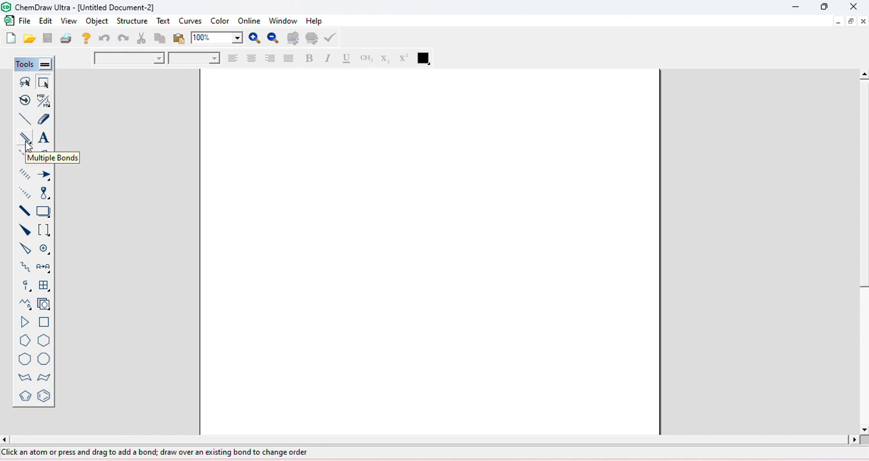
{"action": "left_click", "coordinate": [26, 143]}
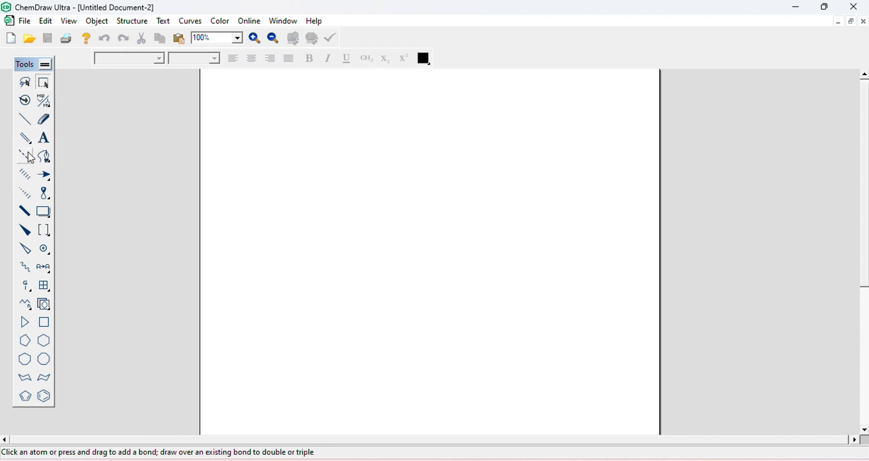
{"action": "left_click", "coordinate": [30, 177]}
{"action": "left_click", "coordinate": [24, 200]}
{"action": "left_click", "coordinate": [23, 290]}
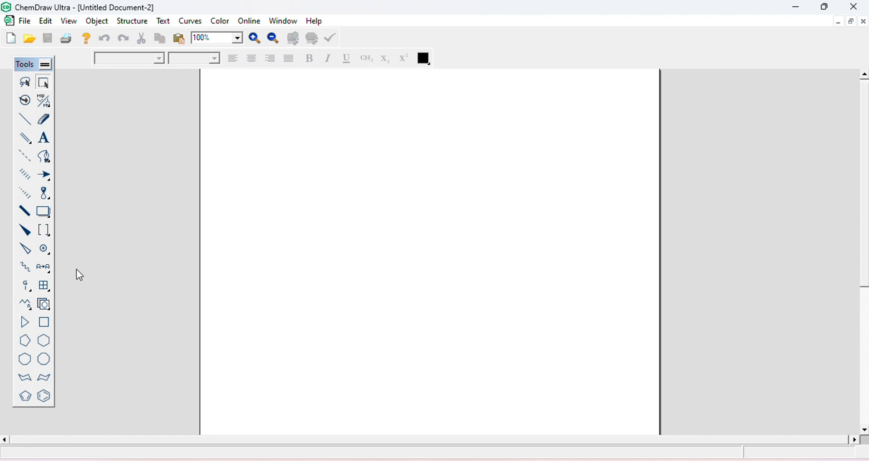
{"action": "left_click", "coordinate": [30, 231]}
{"action": "left_click", "coordinate": [28, 344]}
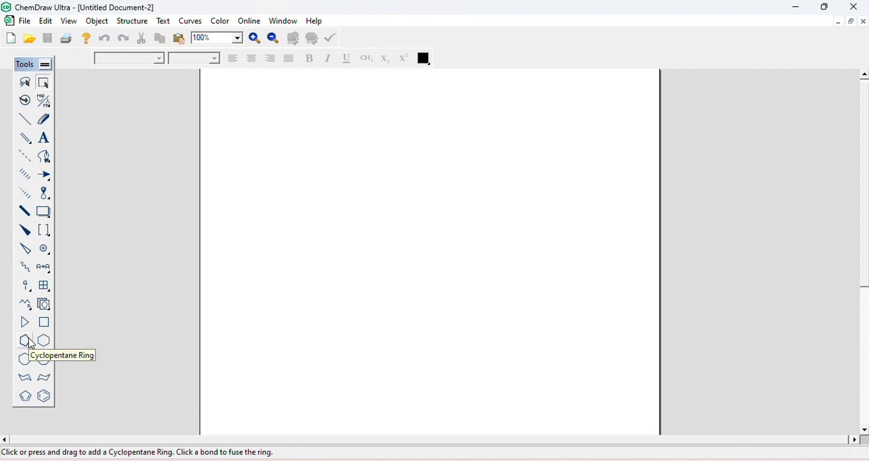
{"action": "left_click", "coordinate": [43, 342]}
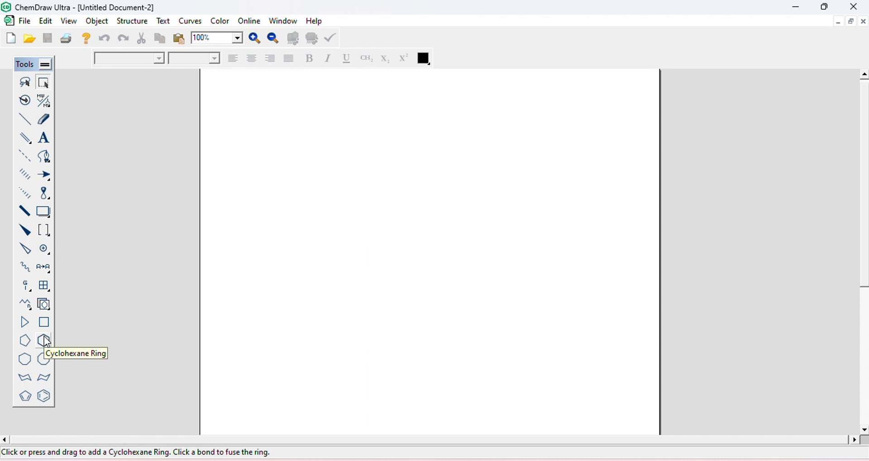
{"action": "left_click", "coordinate": [44, 362]}
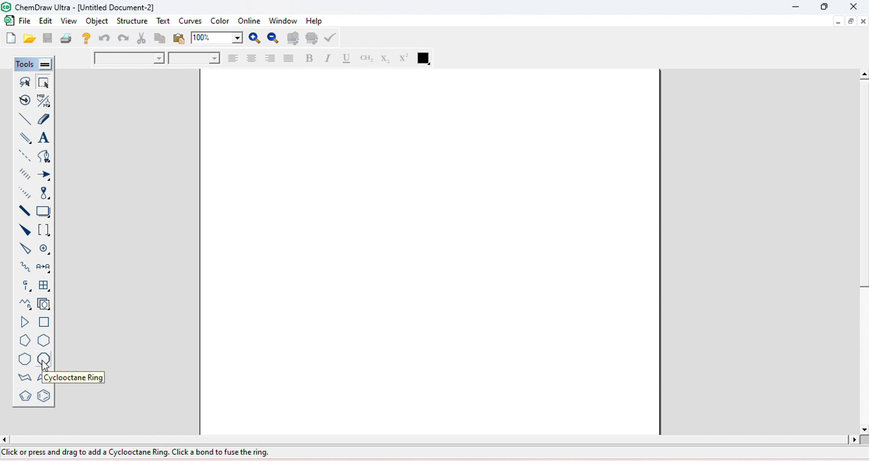
Step: Examine the remaining ring tools, including the cycloheptane, cyclopentadiene and chair cyclohexane rings
{"action": "left_click", "coordinate": [26, 361]}
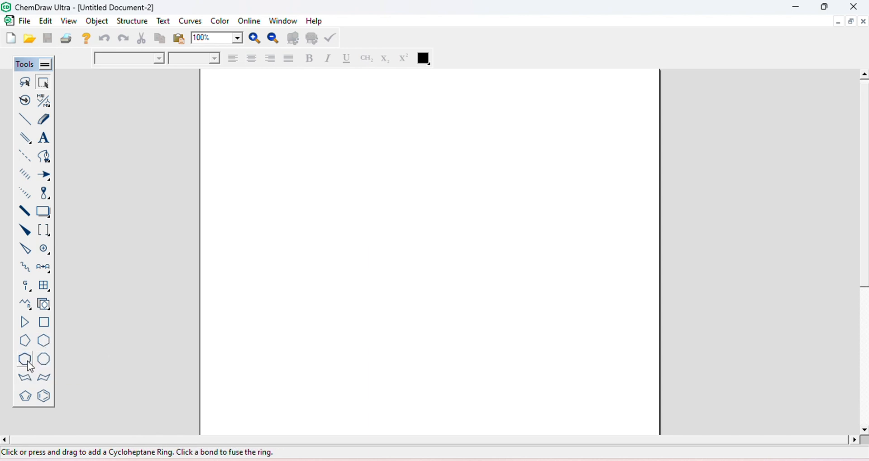
{"action": "left_click", "coordinate": [25, 398]}
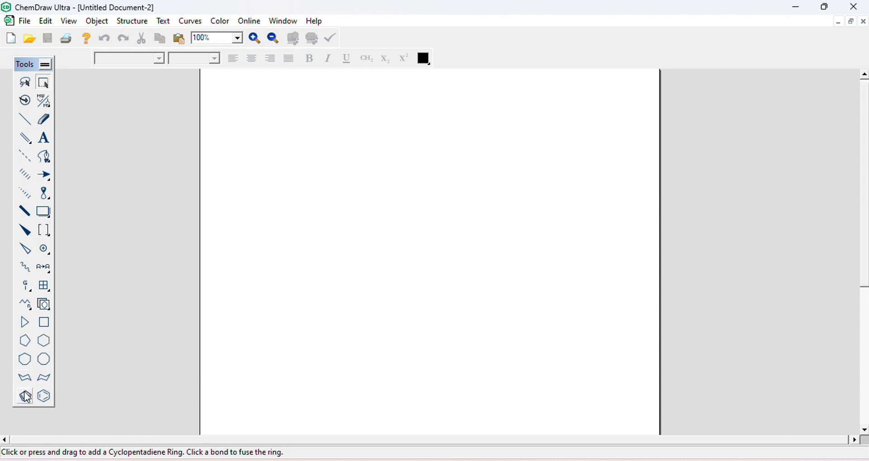
{"action": "left_click", "coordinate": [44, 399]}
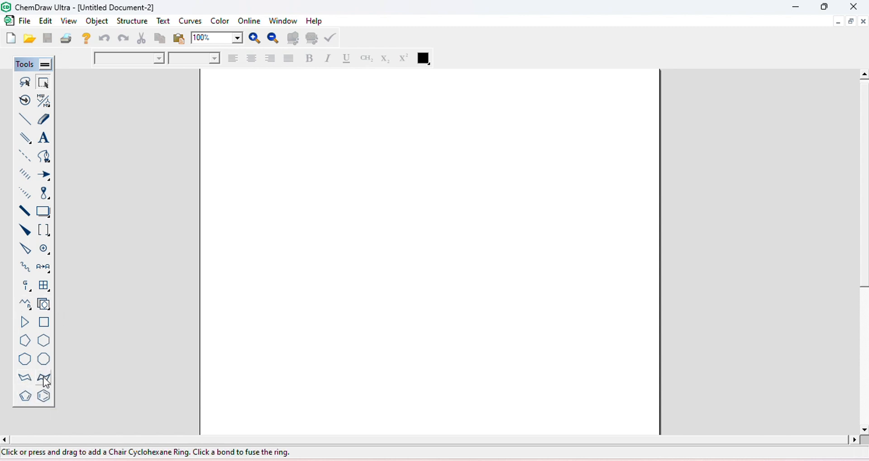
{"action": "left_click", "coordinate": [25, 322]}
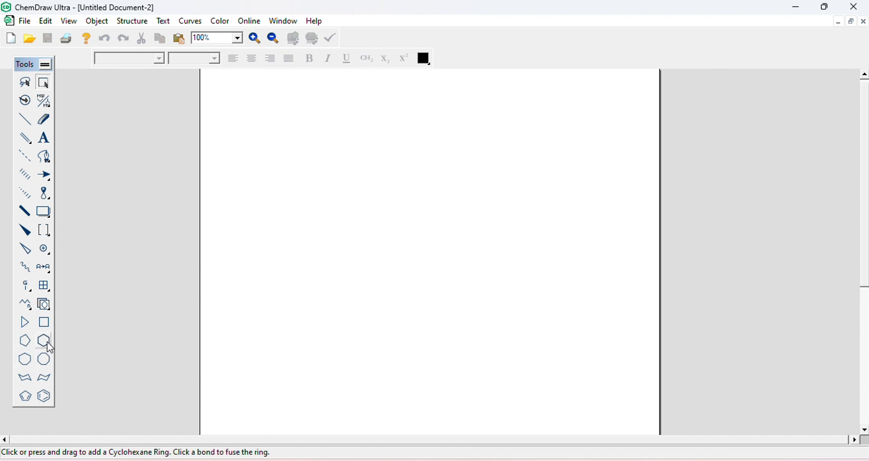
{"action": "left_click", "coordinate": [40, 324]}
{"action": "left_click", "coordinate": [25, 357]}
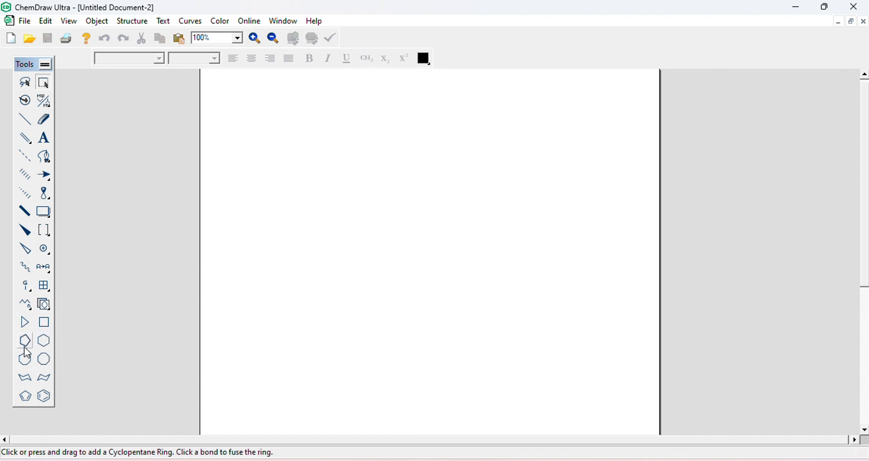
{"action": "left_click", "coordinate": [44, 361]}
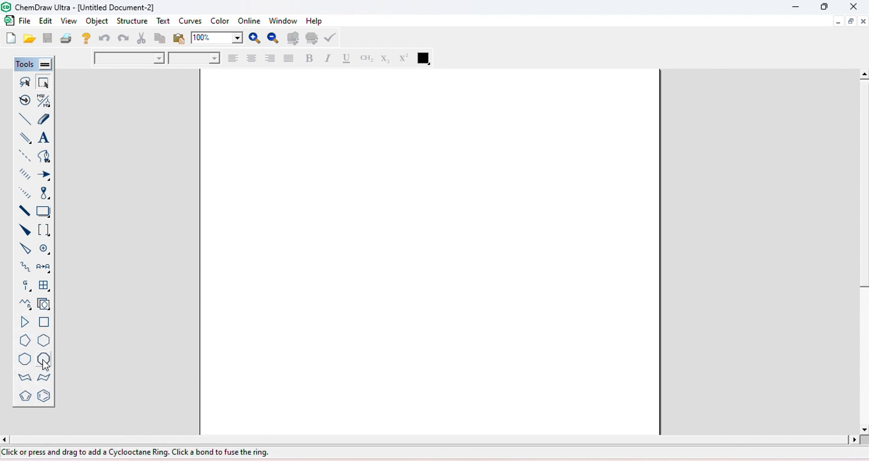
Step: Insert the structure named "phosphours trichloride" with its name below, accepting the corrected spelling "phosphorus trichloride", and move it toward the page's upper left
{"action": "scroll", "coordinate": [129, 308], "scroll_direction": "up", "scroll_amount": 1}
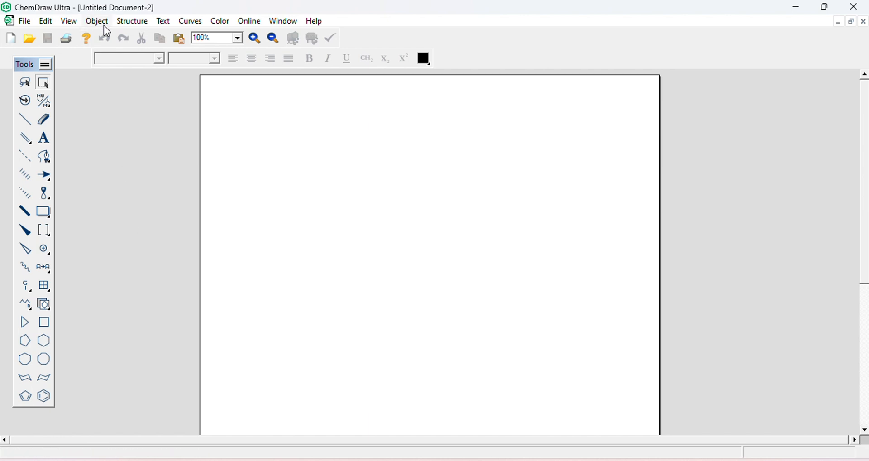
{"action": "left_click", "coordinate": [128, 23]}
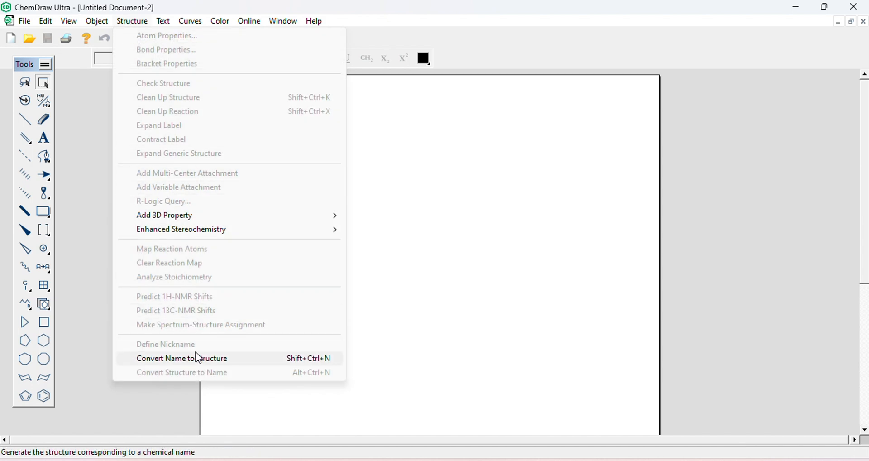
{"action": "left_click", "coordinate": [207, 362]}
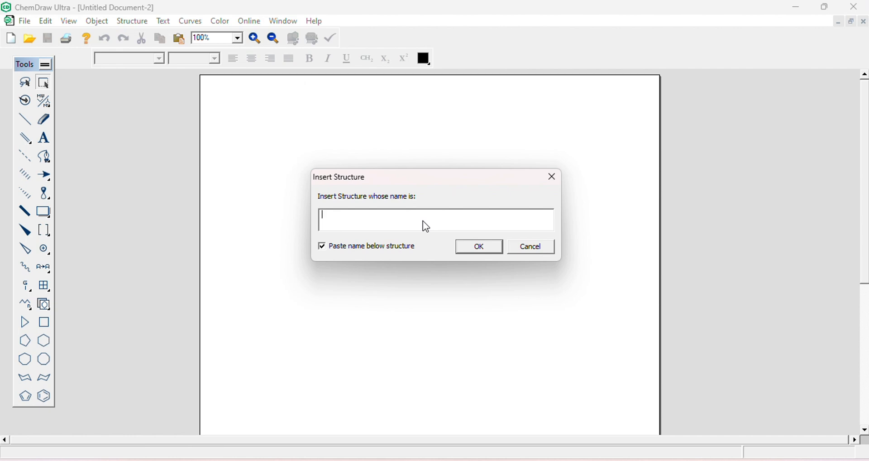
{"action": "type", "text": "phosphours trichloride"}
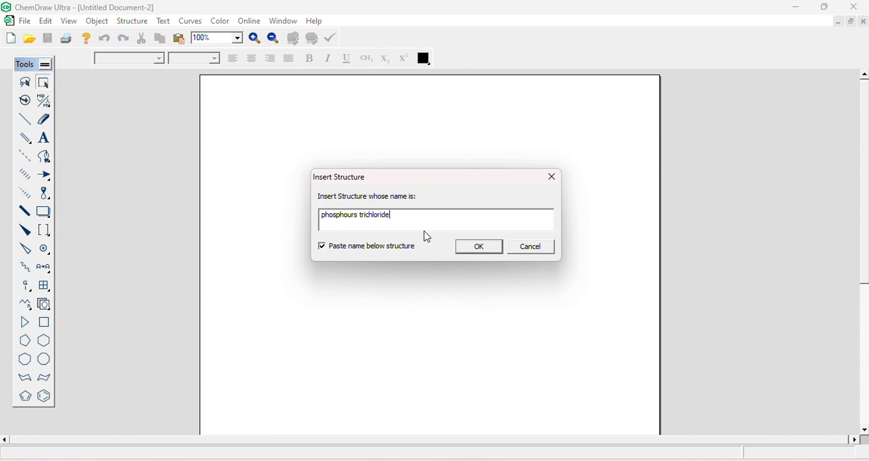
{"action": "left_click", "coordinate": [488, 251]}
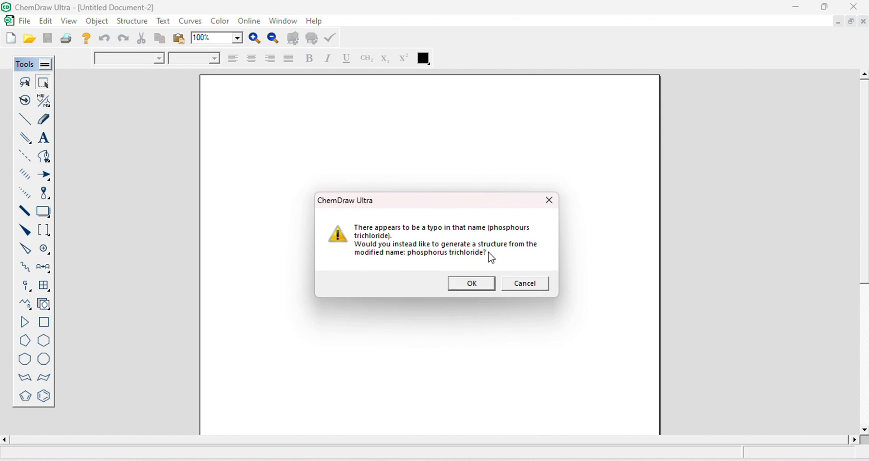
{"action": "left_click", "coordinate": [470, 281]}
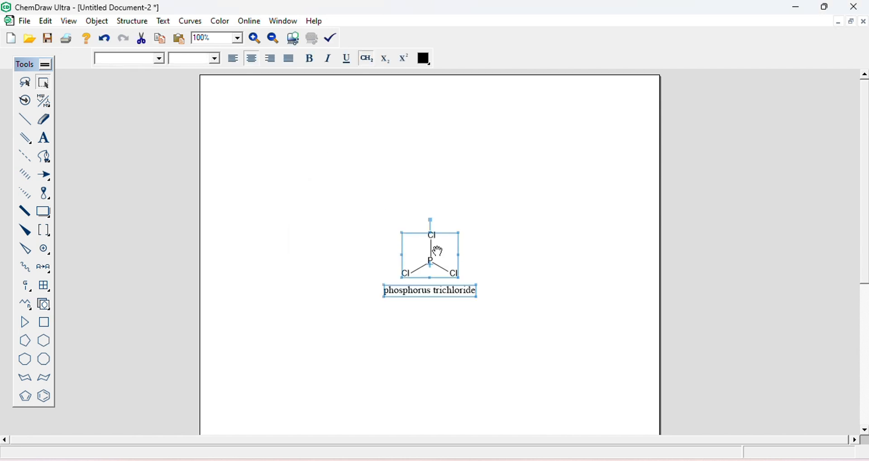
{"action": "left_click_drag", "start_coordinate": [437, 254], "coordinate": [340, 186]}
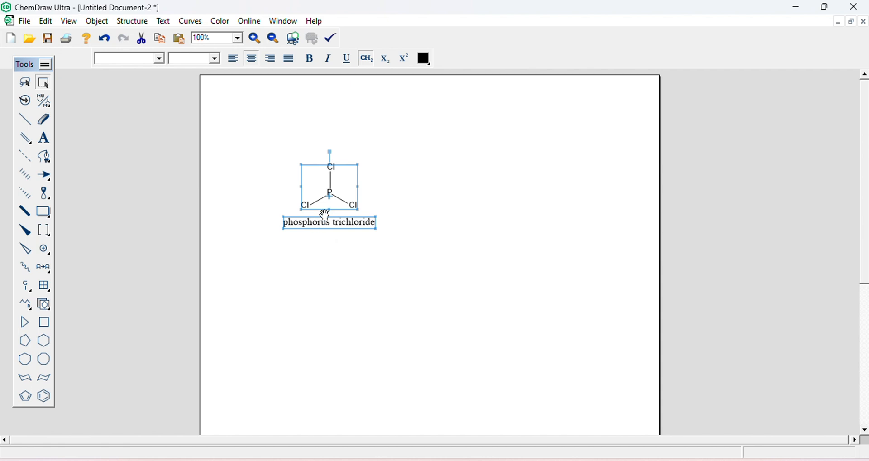
Step: Select the phosphorus trichloride structure with its caption and generate its chemical name with Convert Structure to Name
{"action": "left_click_drag", "start_coordinate": [270, 148], "coordinate": [402, 249]}
{"action": "left_click", "coordinate": [136, 21]}
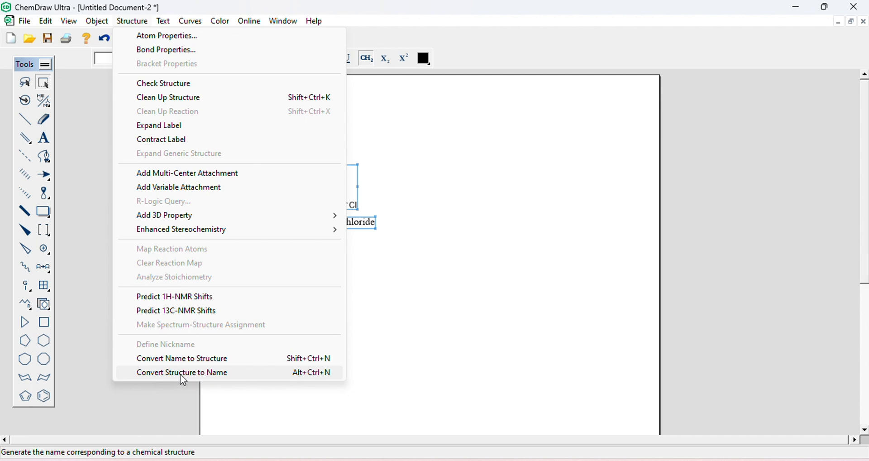
{"action": "left_click", "coordinate": [220, 379]}
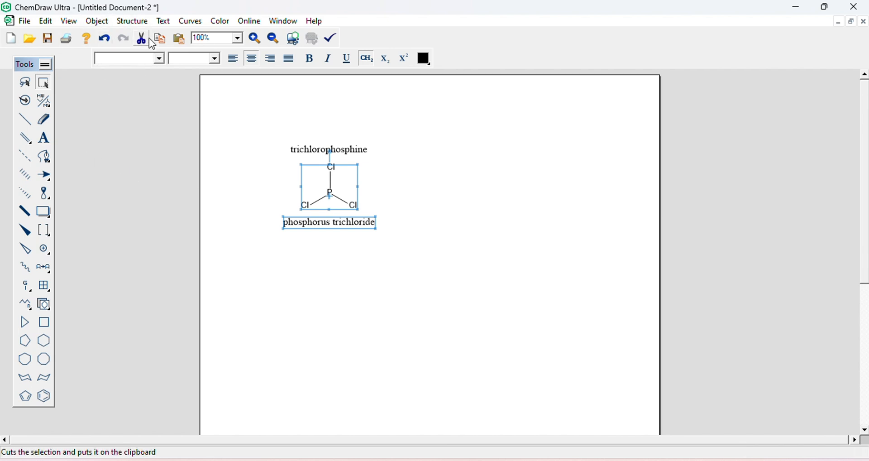
Step: Draw a three-armed skeleton of solid bonds to the right of the phosphorus trichloride structure
{"action": "left_click", "coordinate": [34, 122]}
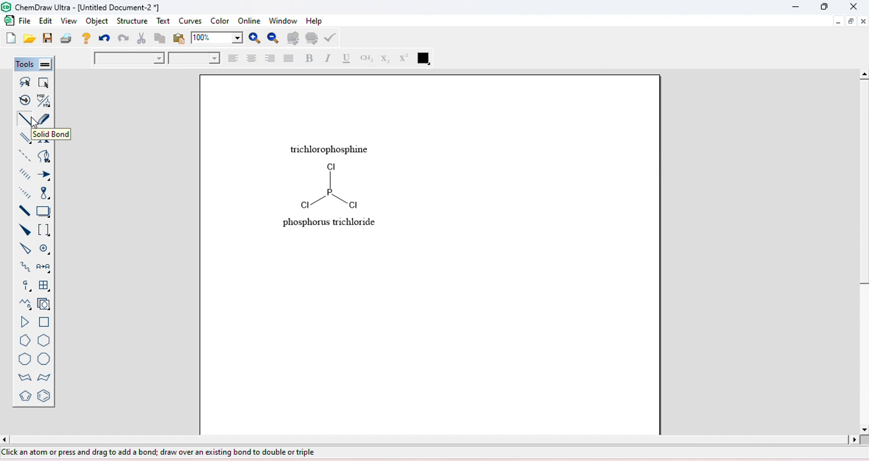
{"action": "left_click", "coordinate": [495, 162]}
{"action": "key", "text": "ctrl+z"}
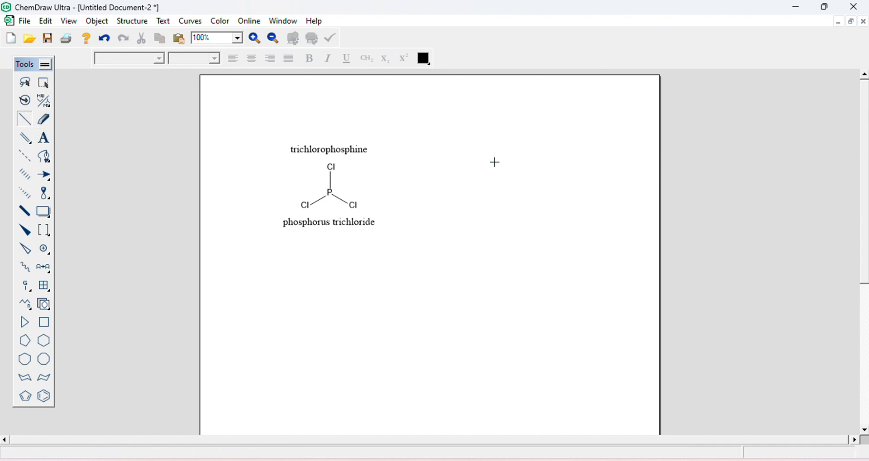
{"action": "left_click_drag", "start_coordinate": [496, 162], "coordinate": [496, 187]}
{"action": "mouse_move", "coordinate": [493, 189]}
{"action": "left_mouse_down"}
{"action": "mouse_move", "coordinate": [476, 204]}
{"action": "mouse_move", "coordinate": [506, 194]}
{"action": "mouse_move", "coordinate": [516, 206]}
{"action": "left_mouse_up"}
Step: Show the Periodic Table window and label the skeleton's central atom as phosphorus (P)
{"action": "left_click", "coordinate": [69, 21]}
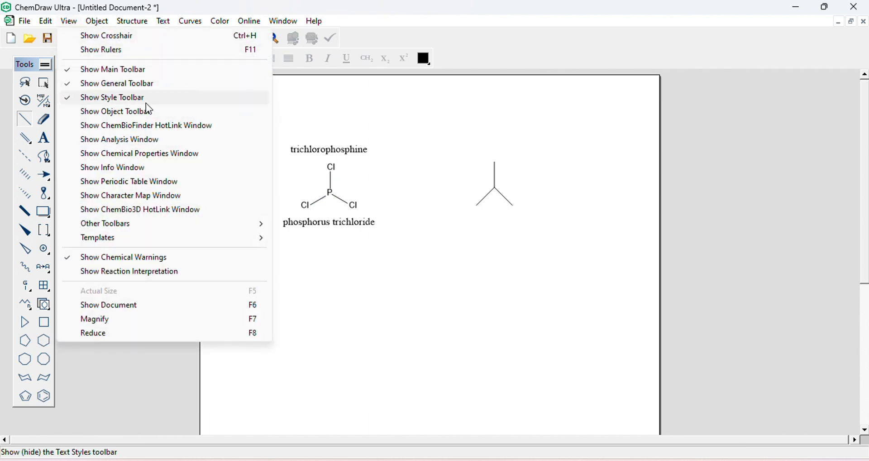
{"action": "left_click", "coordinate": [174, 183]}
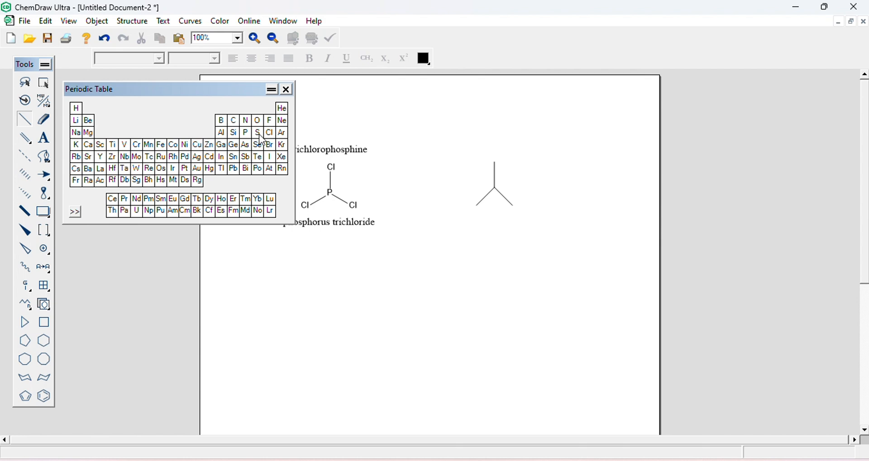
{"action": "left_click", "coordinate": [247, 134]}
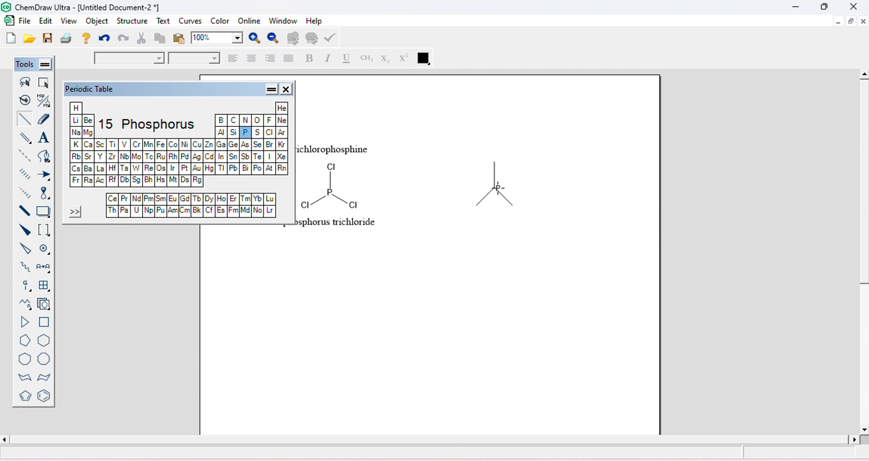
{"action": "left_click", "coordinate": [495, 187]}
{"action": "left_click", "coordinate": [496, 186]}
Step: Label the three outer bond ends as chlorine (Cl) and close the Periodic Table window
{"action": "left_click", "coordinate": [270, 133]}
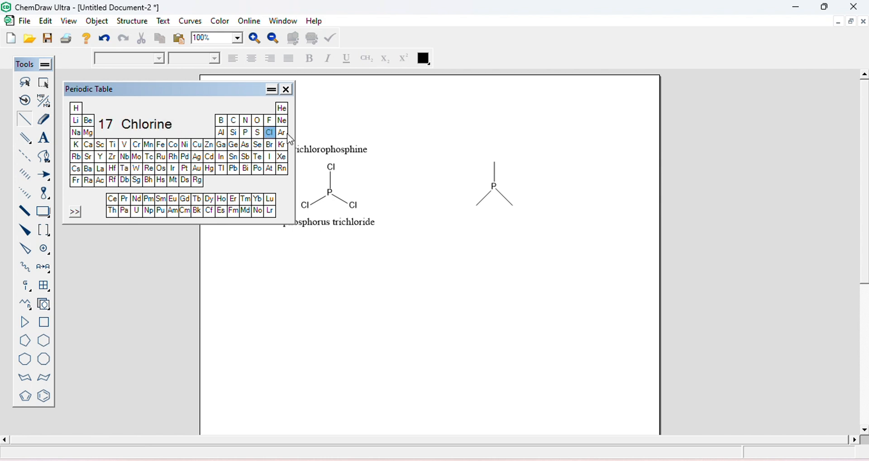
{"action": "left_click", "coordinate": [494, 161]}
{"action": "left_click", "coordinate": [476, 205]}
{"action": "left_click", "coordinate": [513, 206]}
{"action": "left_click", "coordinate": [287, 90]}
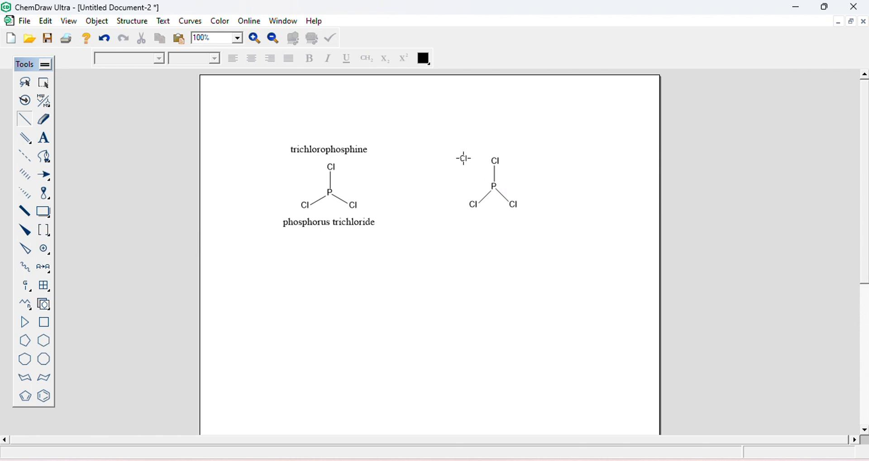
Step: Select the hand-drawn PCl3 structure and generate its chemical name with Convert Structure to Name
{"action": "left_click", "coordinate": [45, 86]}
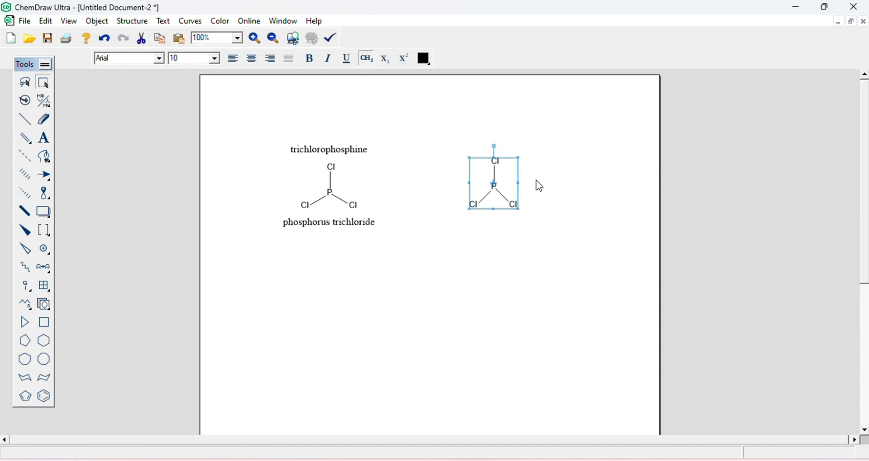
{"action": "left_click", "coordinate": [133, 21]}
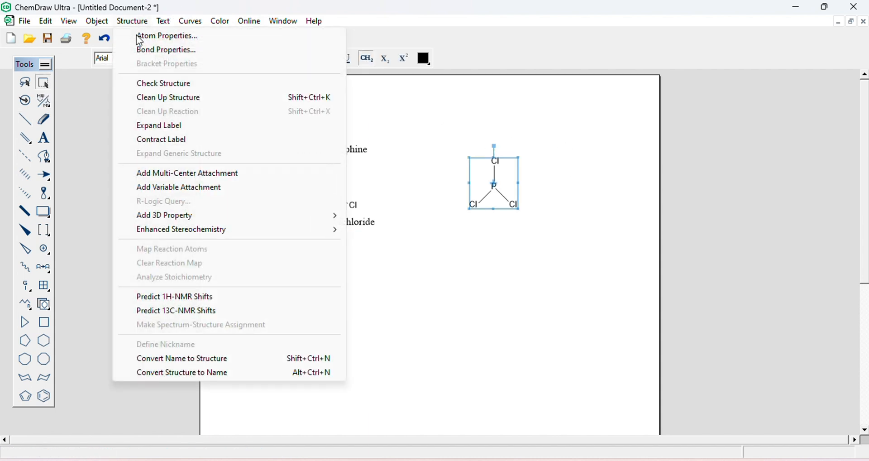
{"action": "left_click", "coordinate": [181, 373]}
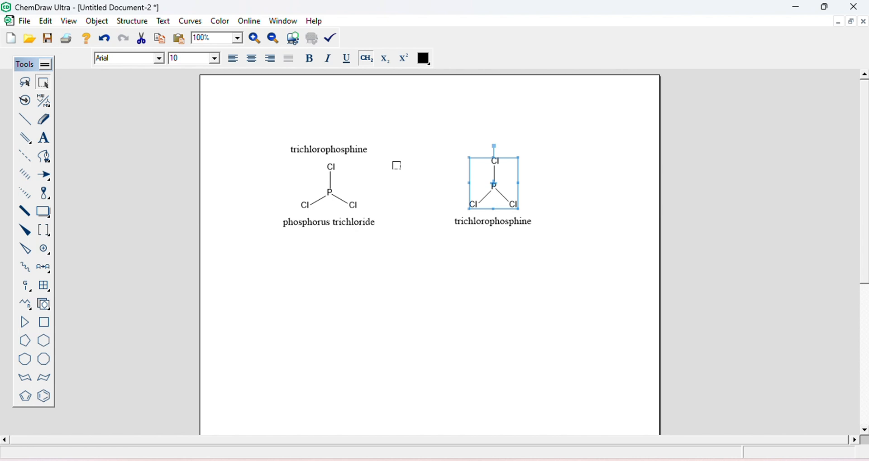
Step: Delete the hand-drawn structure together with its name, and draw a cyclopentane ring in its place
{"action": "key", "text": "Delete"}
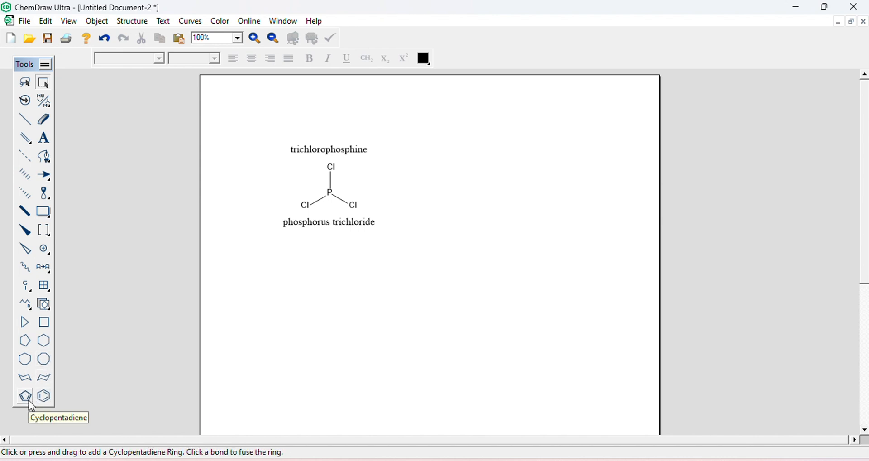
{"action": "left_click", "coordinate": [25, 347]}
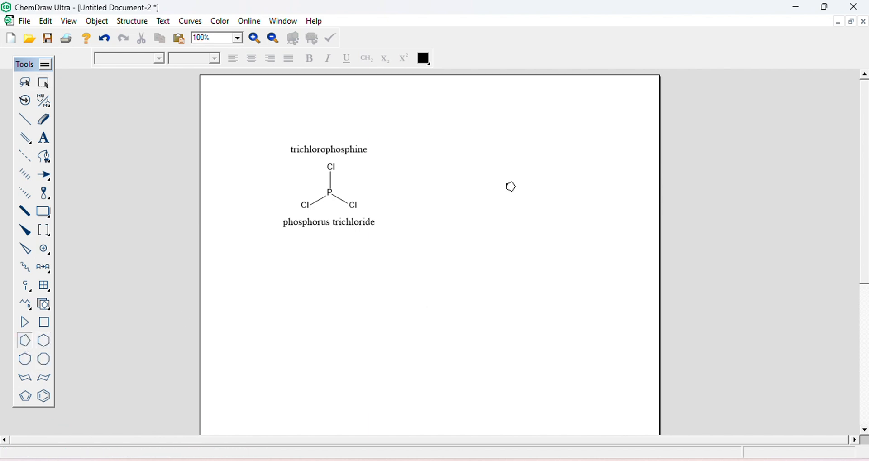
{"action": "left_click", "coordinate": [508, 196]}
Step: Show the Periodic Table window and pick bromine (Br) as the atom label
{"action": "left_click", "coordinate": [68, 22]}
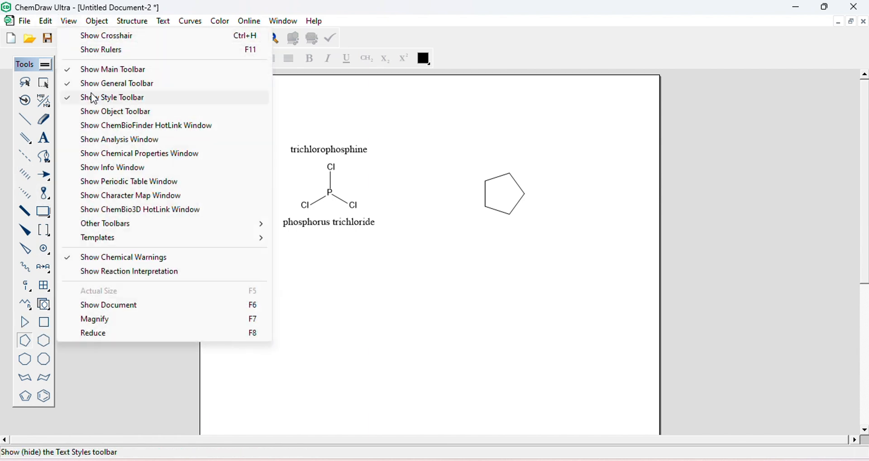
{"action": "left_click", "coordinate": [126, 186]}
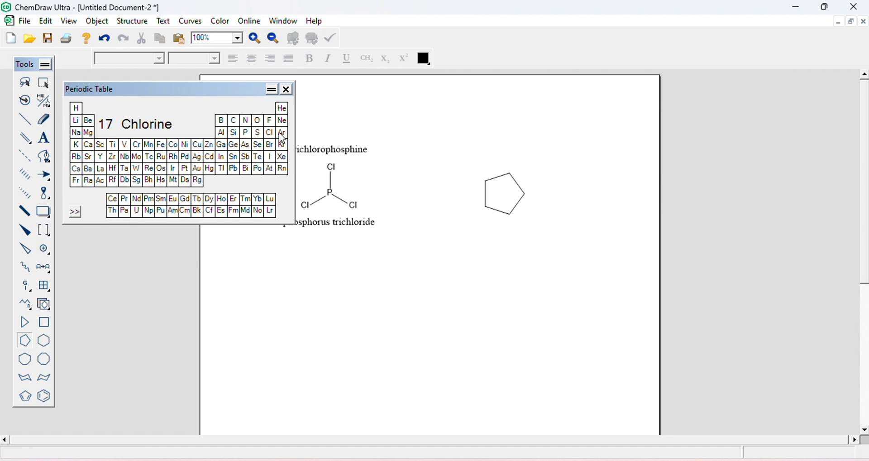
{"action": "left_click", "coordinate": [270, 145]}
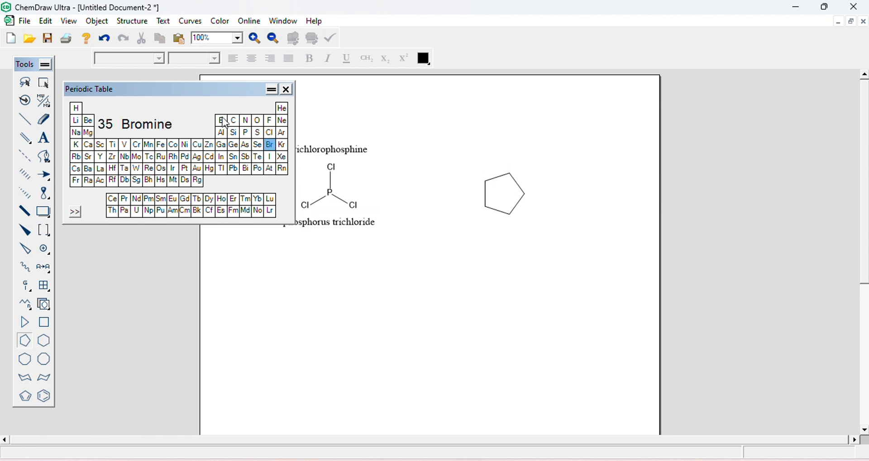
{"action": "left_click", "coordinate": [140, 124]}
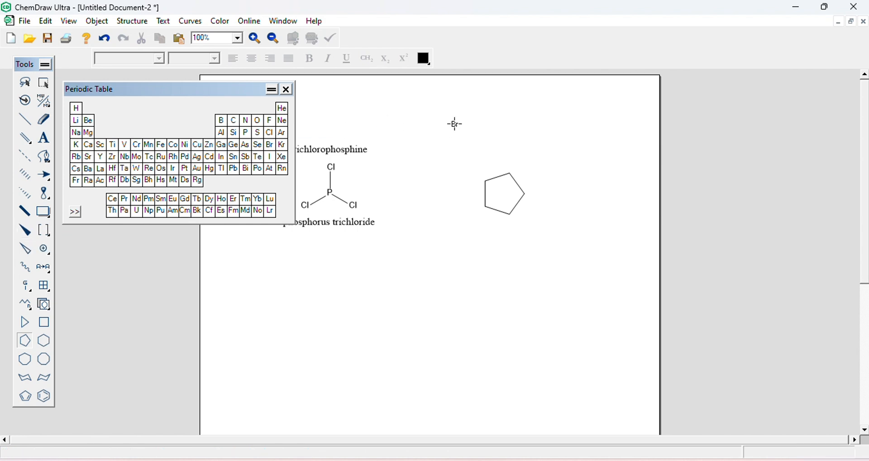
Step: Add a solid wedged bond at the ring's top vertex and a hashed wedged bond at its right vertex, moving the Periodic Table clear of the structures
{"action": "left_click", "coordinate": [24, 231]}
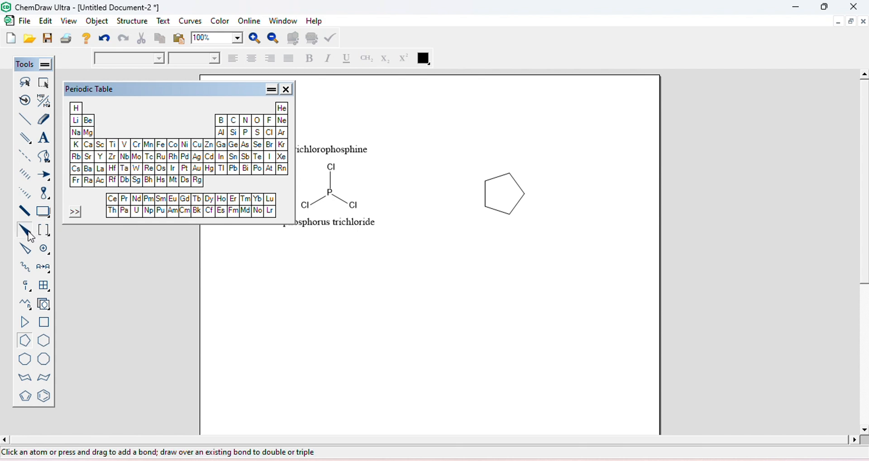
{"action": "left_click", "coordinate": [511, 171]}
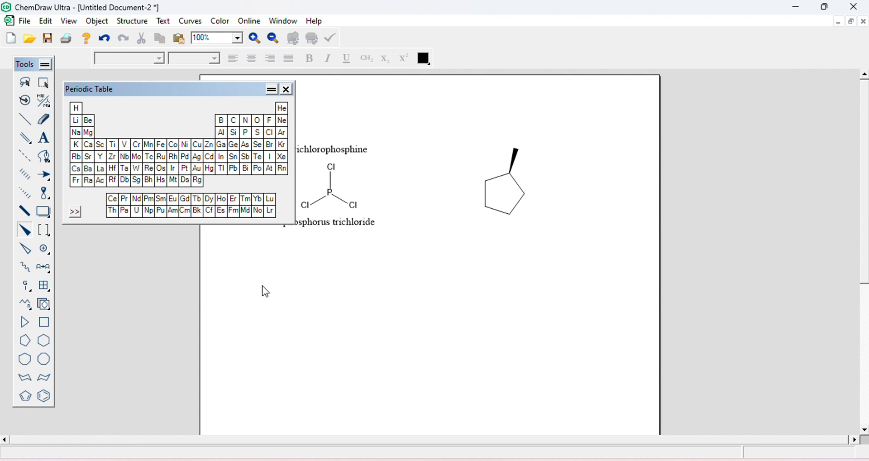
{"action": "left_click_drag", "start_coordinate": [241, 90], "coordinate": [266, 286]}
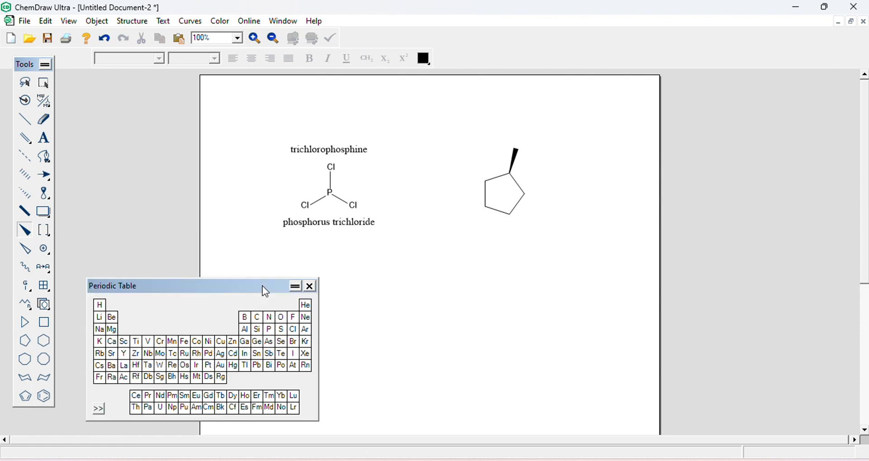
{"action": "left_click", "coordinate": [26, 198]}
{"action": "left_click_drag", "start_coordinate": [525, 194], "coordinate": [547, 198]}
Step: Place bromine (Br) atoms at the free ends of the cyclopentane's wedged and hashed bonds
{"action": "left_click", "coordinate": [294, 342]}
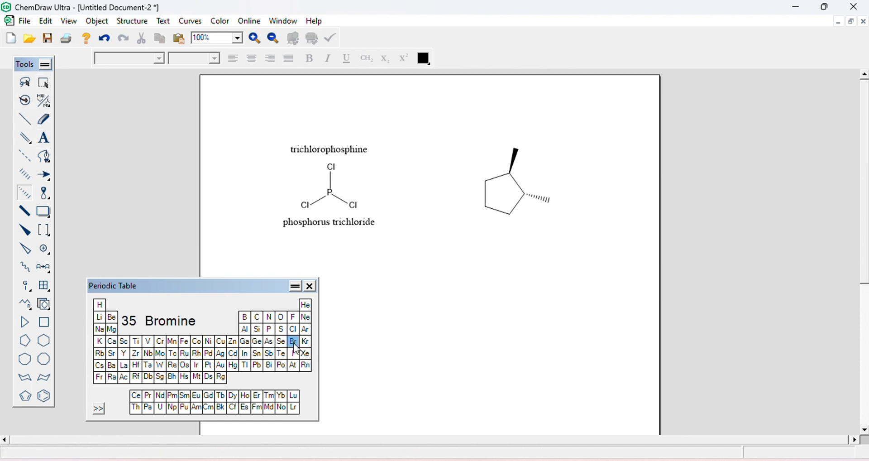
{"action": "left_click", "coordinate": [517, 146]}
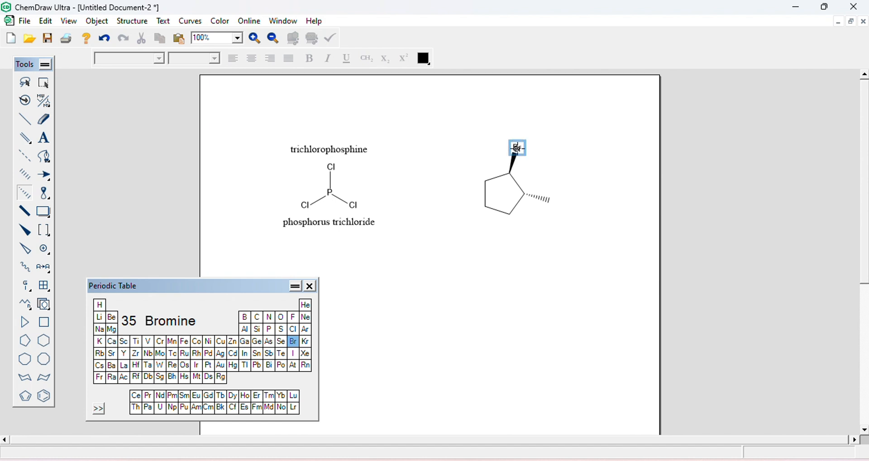
{"action": "left_click", "coordinate": [552, 200]}
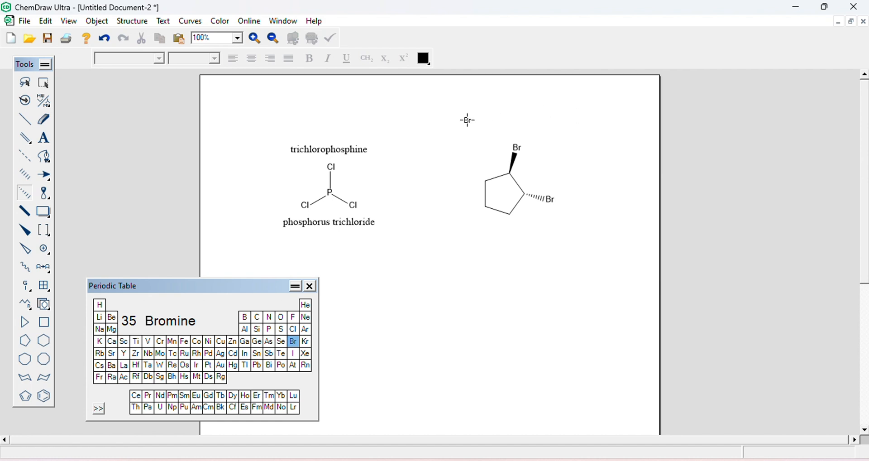
Step: Select the whole dibromo ring structure and turn on Show Stereochemistry for its atoms
{"action": "left_click", "coordinate": [45, 85]}
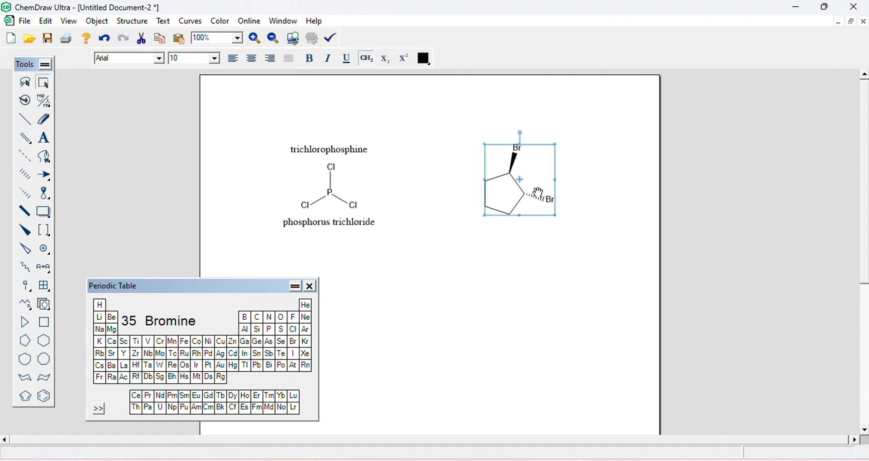
{"action": "right_click", "coordinate": [520, 186]}
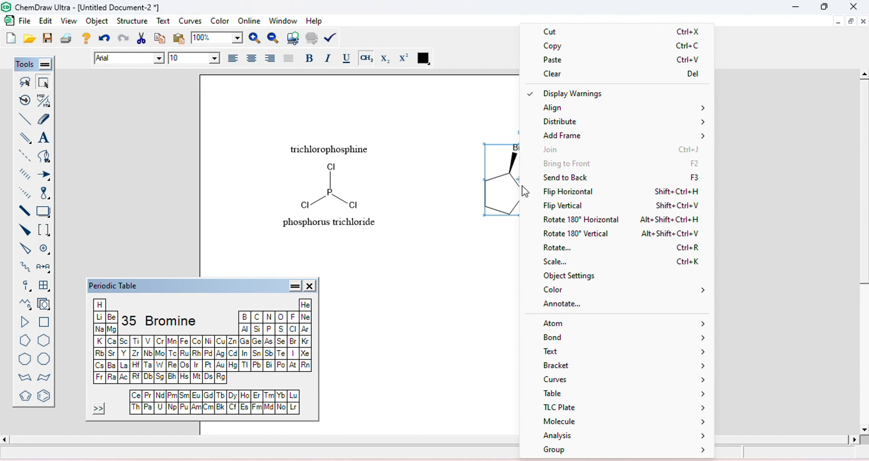
{"action": "mouse_move", "coordinate": [596, 327]}
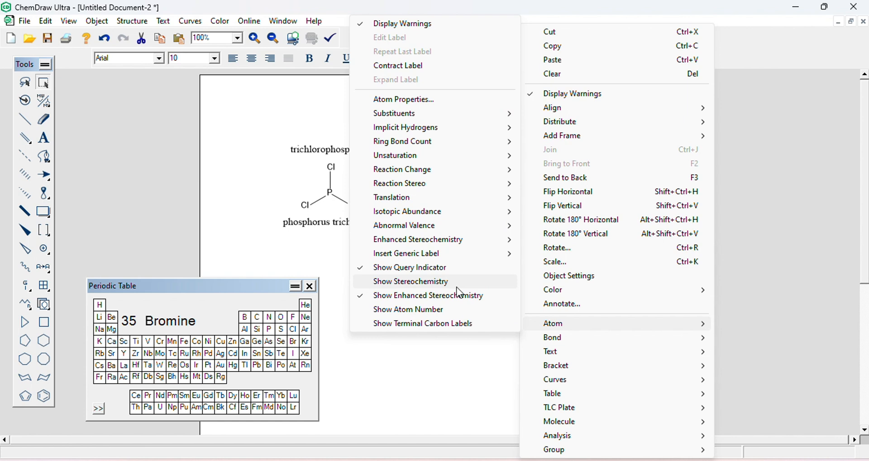
{"action": "left_click", "coordinate": [440, 287]}
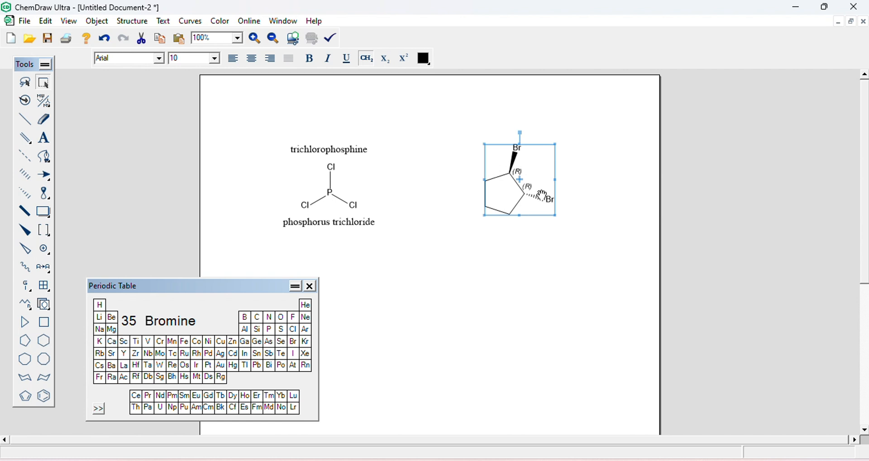
{"action": "right_click", "coordinate": [512, 178]}
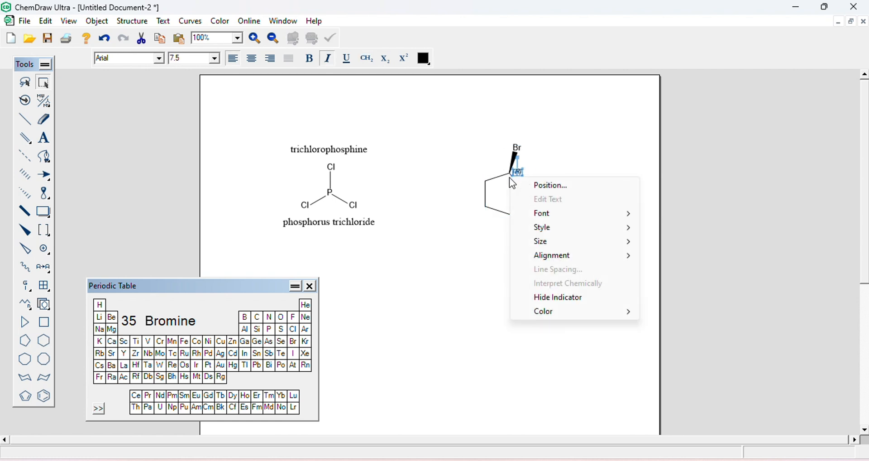
{"action": "left_click", "coordinate": [481, 164]}
{"action": "left_click", "coordinate": [497, 188]}
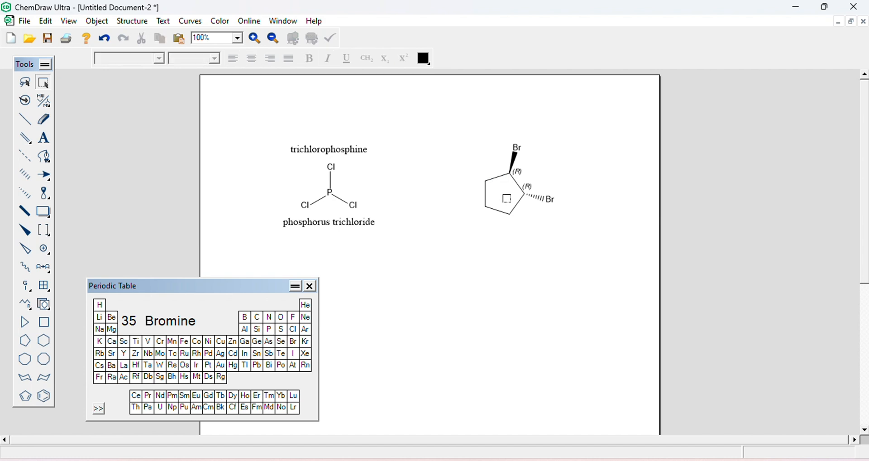
Step: Generate the dibromo ring's chemical name with Convert Structure to Name and shift the structure slightly upward
{"action": "left_click_drag", "start_coordinate": [464, 132], "coordinate": [575, 249]}
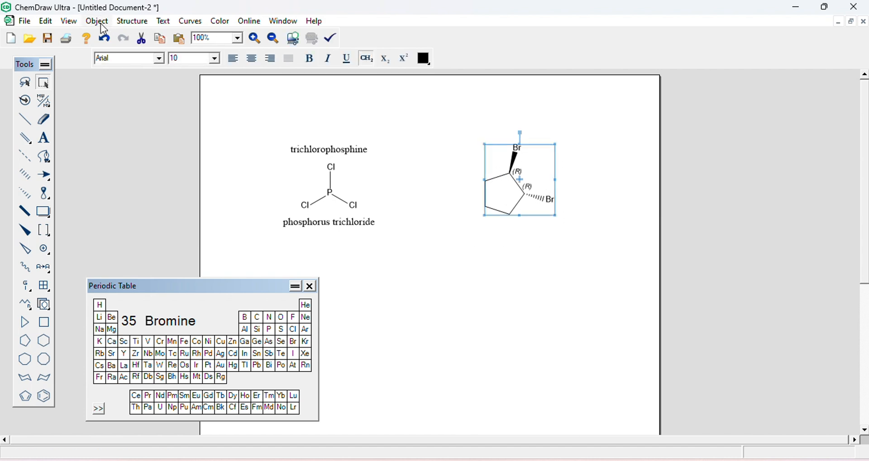
{"action": "left_click", "coordinate": [131, 22]}
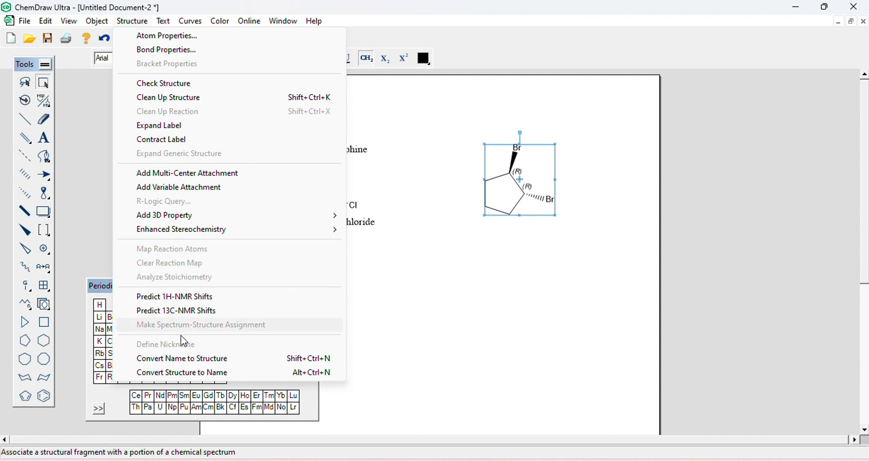
{"action": "left_click", "coordinate": [201, 374]}
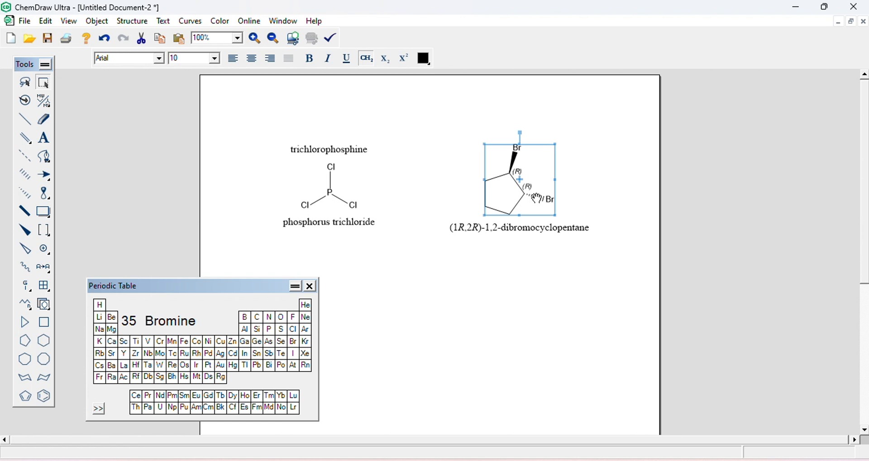
{"action": "left_click_drag", "start_coordinate": [538, 199], "coordinate": [545, 181]}
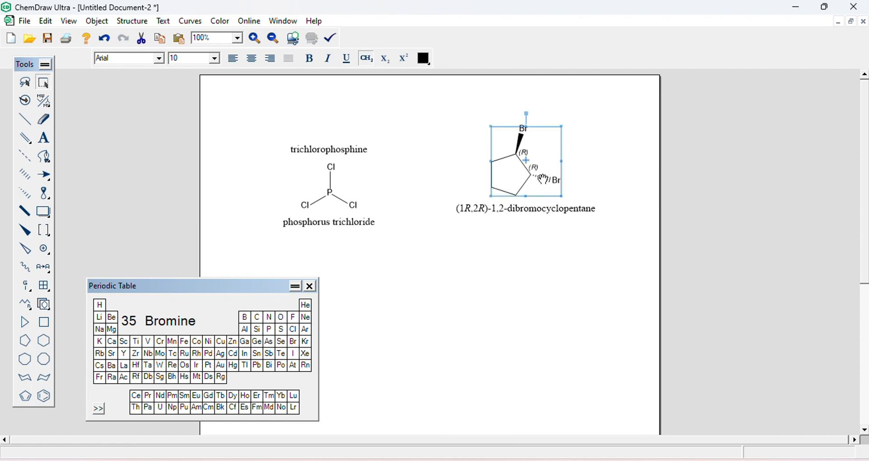
Step: Close the Periodic Table and insert the structure named 3-ethylhex-2-ene with its name beneath, placing it below the existing structures
{"action": "left_click", "coordinate": [311, 287]}
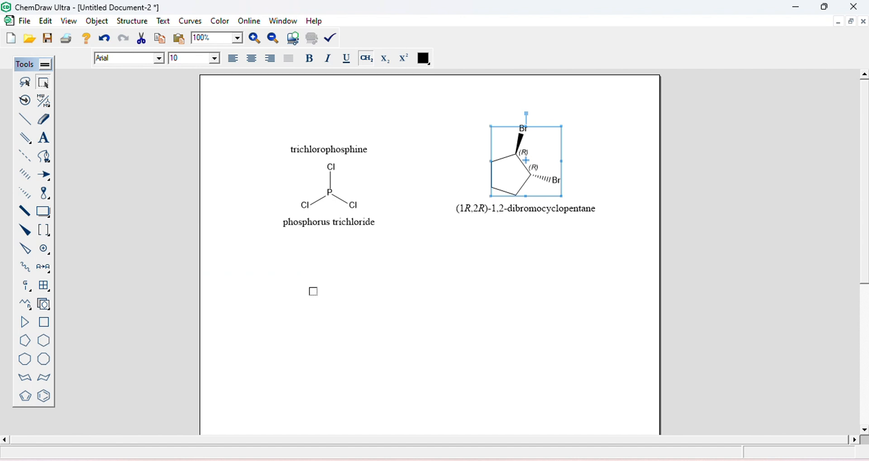
{"action": "left_click", "coordinate": [339, 200]}
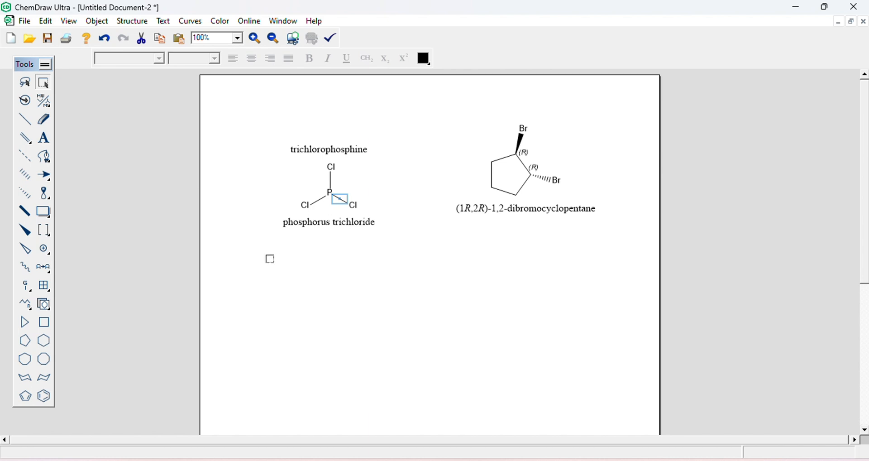
{"action": "left_click", "coordinate": [131, 23]}
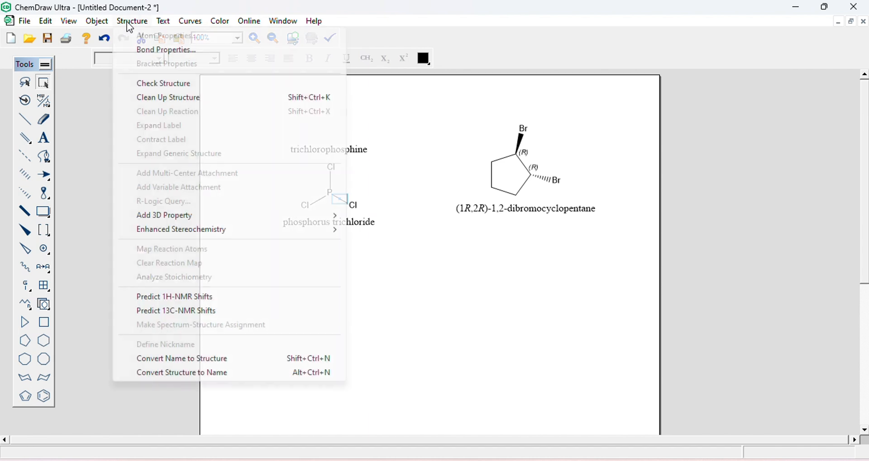
{"action": "left_click", "coordinate": [234, 362]}
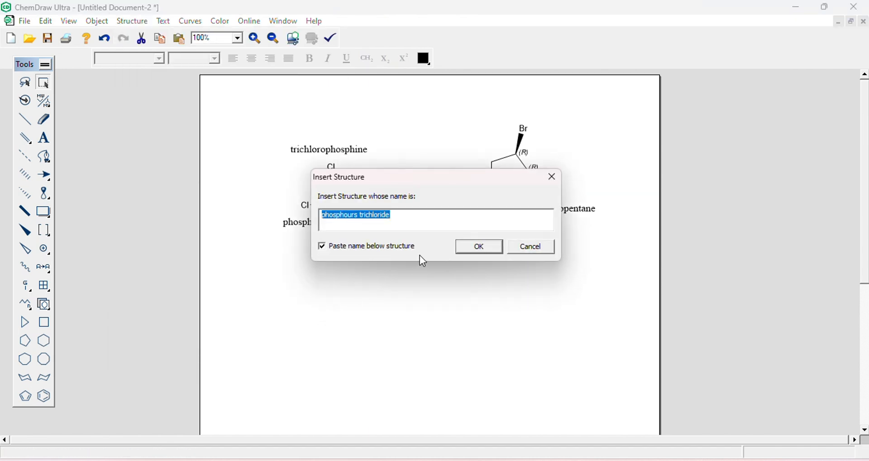
{"action": "key", "text": "BackSpace"}
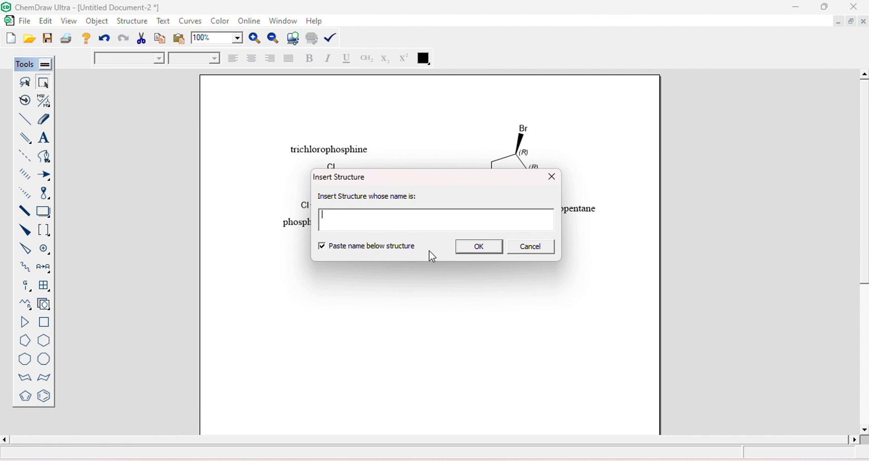
{"action": "type", "text": "3-ethylhex-2-ene"}
{"action": "left_click", "coordinate": [487, 250]}
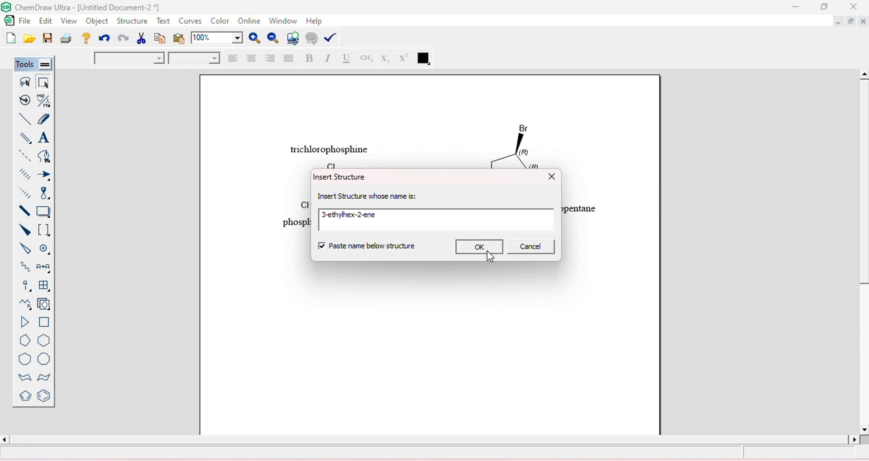
{"action": "left_click_drag", "start_coordinate": [444, 242], "coordinate": [441, 271]}
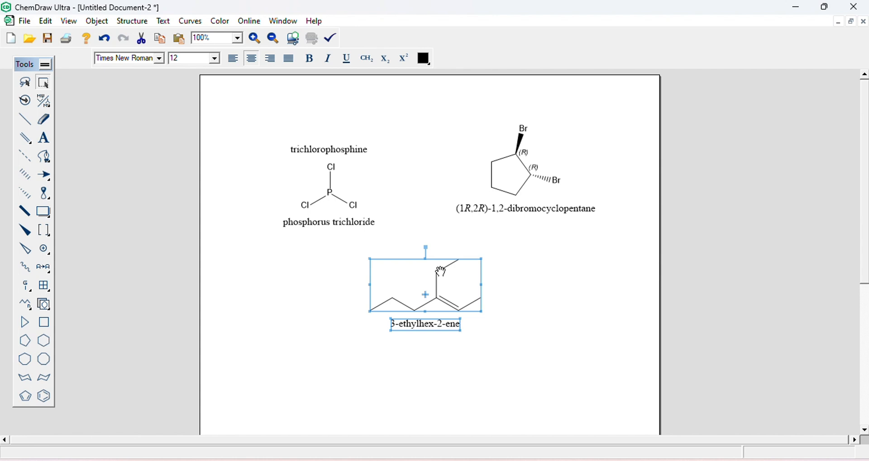
Step: Try to show the stereochemistry of the 3-ethylhex-2-ene structure through its atom options
{"action": "right_click", "coordinate": [445, 278]}
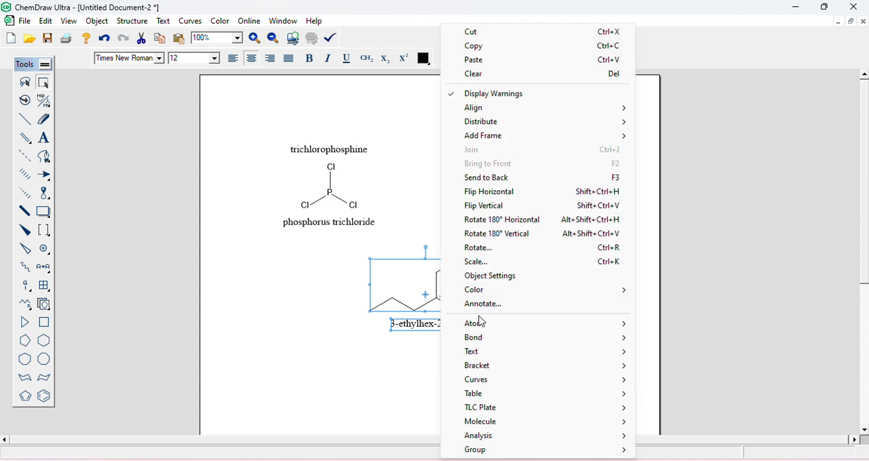
{"action": "left_click", "coordinate": [397, 288]}
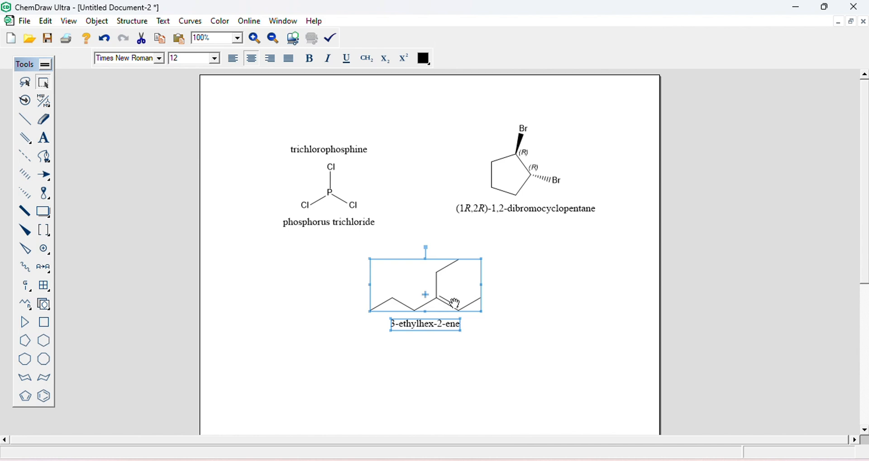
{"action": "right_click", "coordinate": [425, 291]}
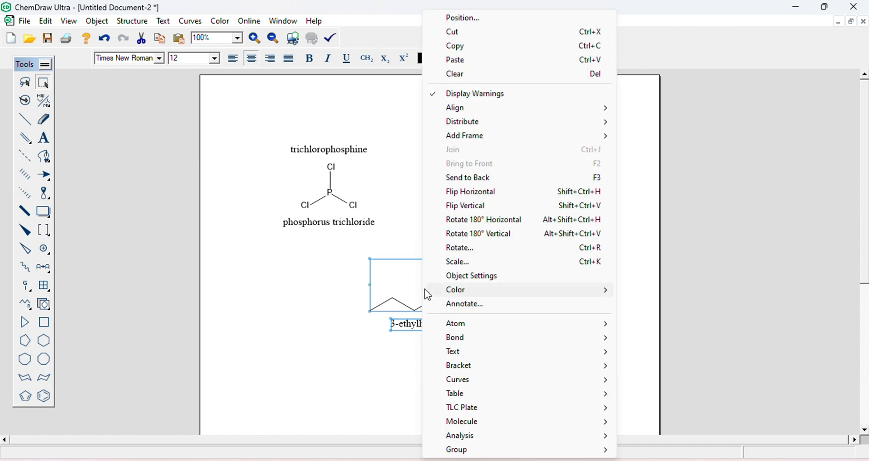
{"action": "mouse_move", "coordinate": [523, 324]}
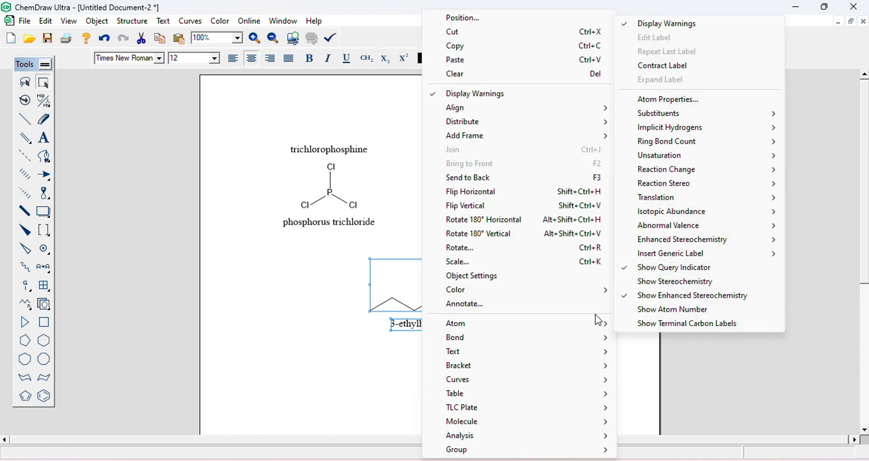
{"action": "left_click", "coordinate": [648, 276]}
{"action": "left_click", "coordinate": [470, 277]}
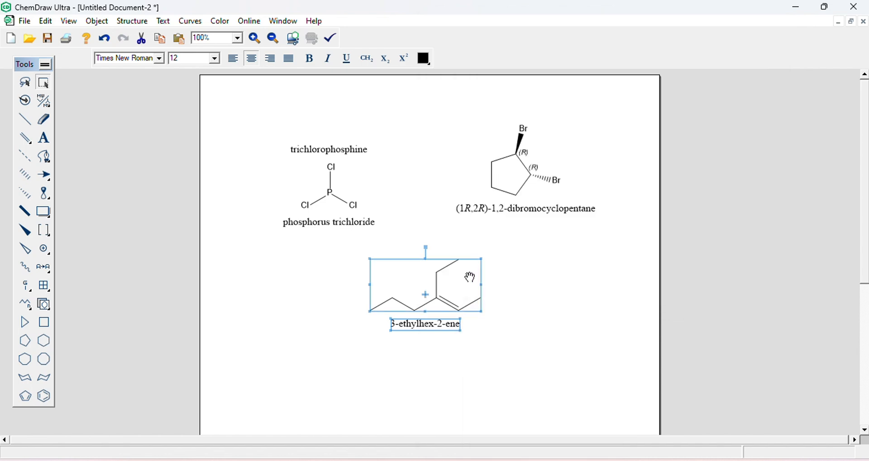
{"action": "right_click", "coordinate": [430, 285]}
{"action": "left_click", "coordinate": [394, 272]}
Step: Generate the full stereochemical name of the 3-ethylhex-2-ene structure with Convert Structure to Name
{"action": "left_click", "coordinate": [129, 22]}
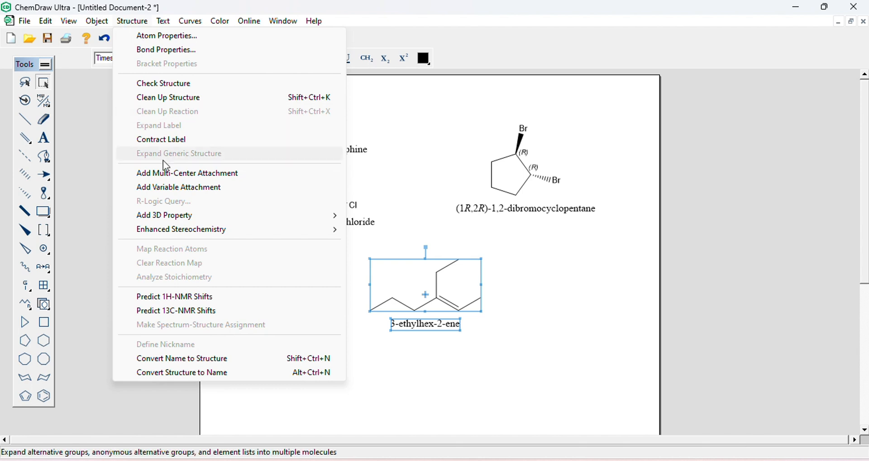
{"action": "left_click", "coordinate": [197, 377]}
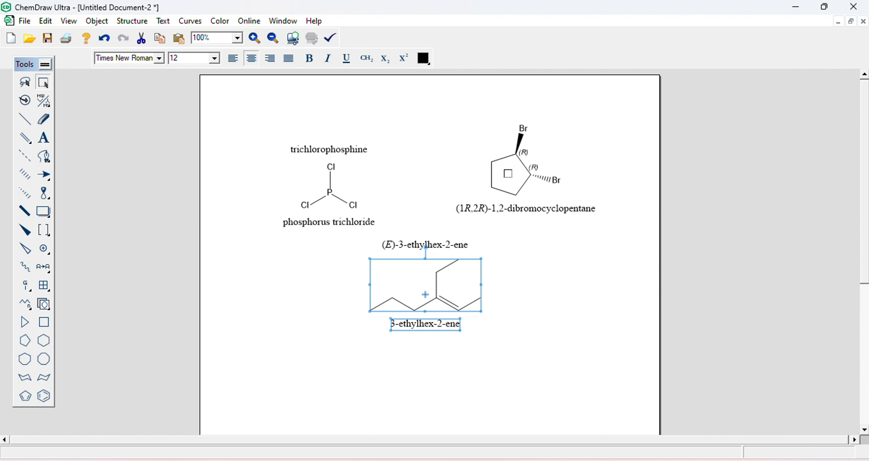
{"action": "left_click", "coordinate": [509, 171]}
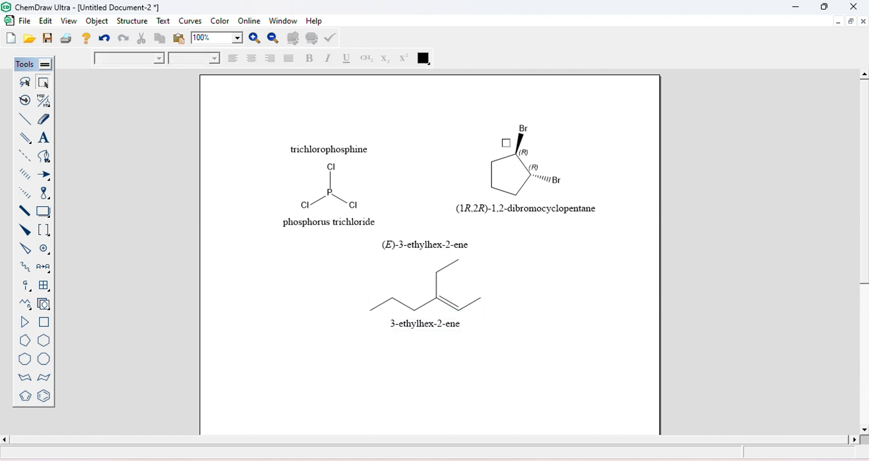
Step: Delete the dibromocyclopentane and phosphorus trichloride structures together with their names
{"action": "left_click", "coordinate": [521, 145]}
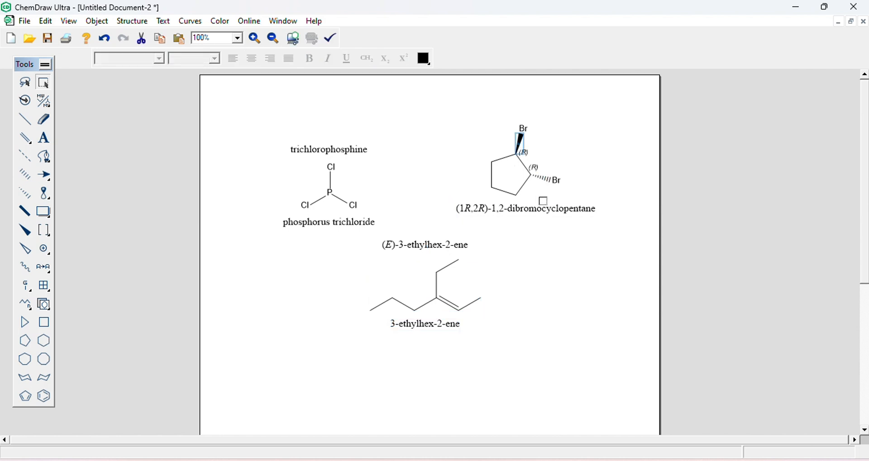
{"action": "left_click", "coordinate": [543, 195]}
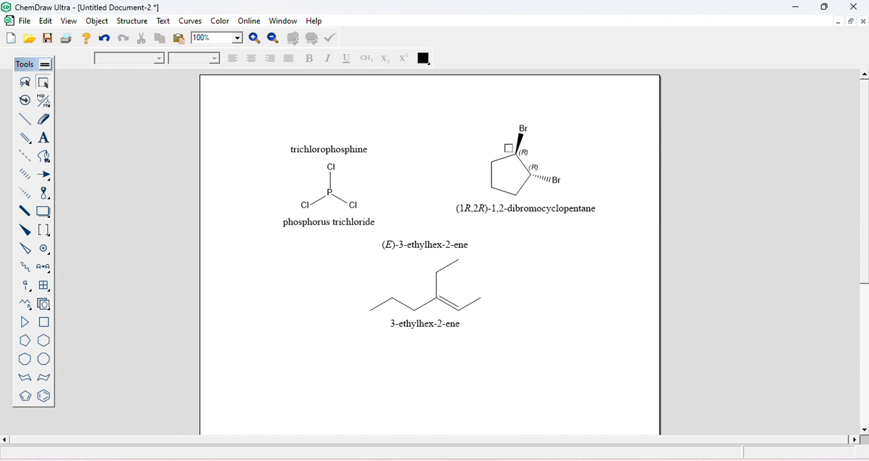
{"action": "left_click_drag", "start_coordinate": [489, 140], "coordinate": [623, 245]}
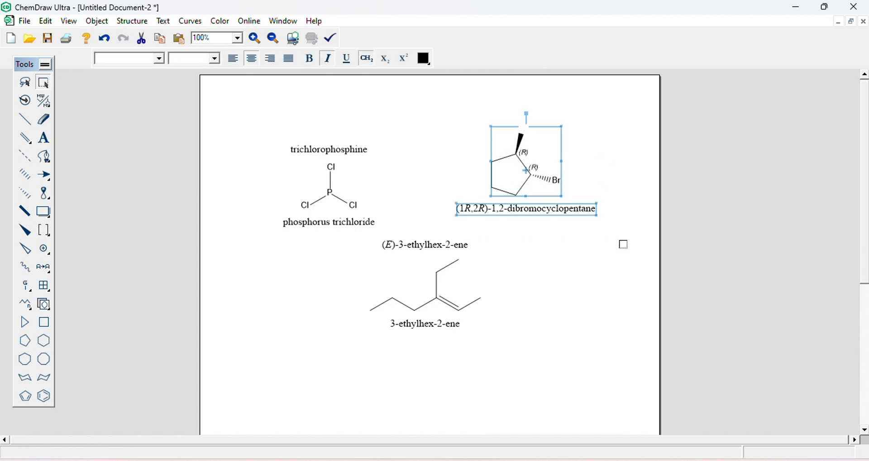
{"action": "key", "text": "Delete"}
{"action": "left_click_drag", "start_coordinate": [257, 121], "coordinate": [381, 241]}
{"action": "key", "text": "Delete"}
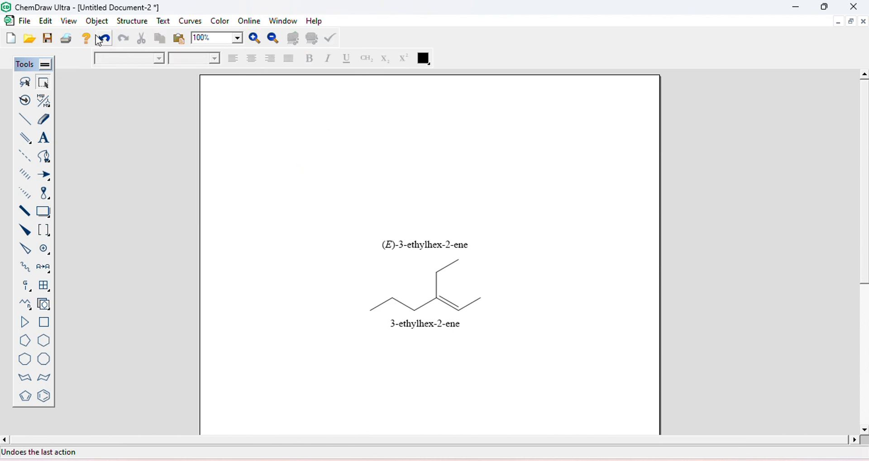
Step: Show the ChemBio3D HotLink window and select the 3-ethylhex-2-ene structure with both its names
{"action": "left_click", "coordinate": [81, 21]}
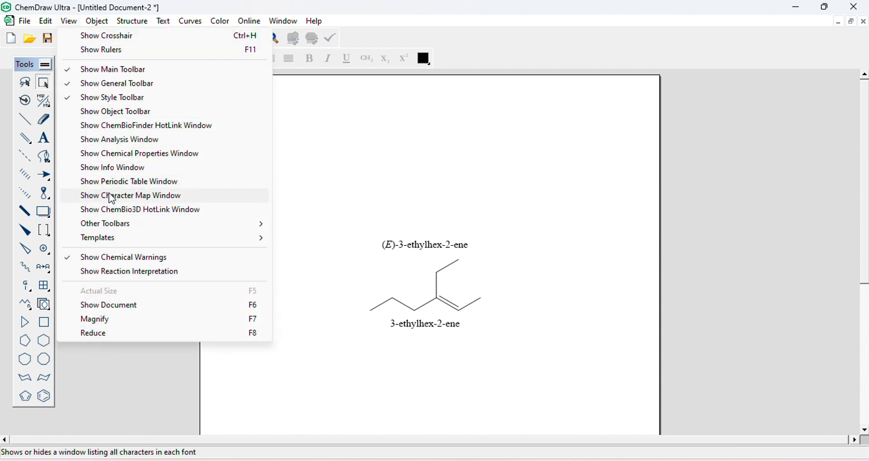
{"action": "left_click", "coordinate": [141, 215]}
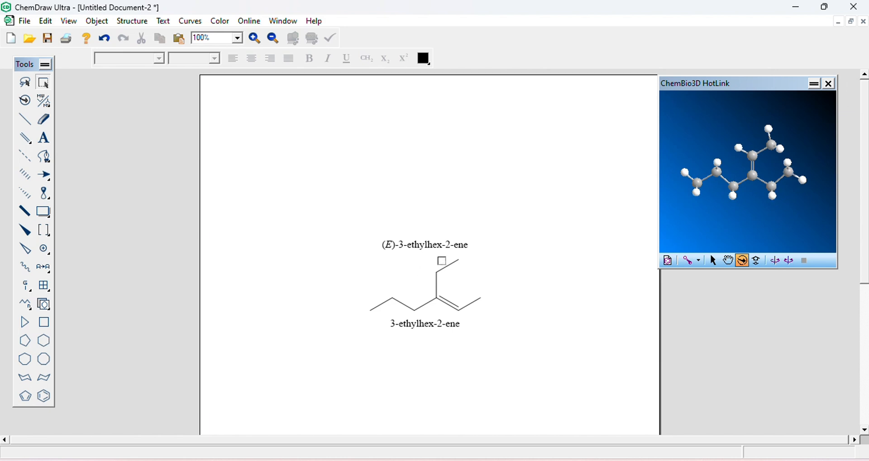
{"action": "left_click_drag", "start_coordinate": [366, 212], "coordinate": [482, 351]}
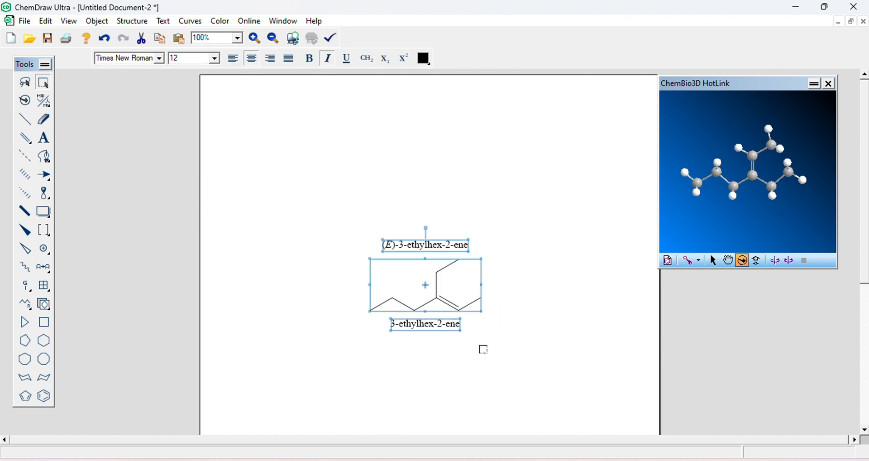
Step: Insert a 3D model of the selected 3-ethylhex-2-ene structure and place it below the structure
{"action": "left_click", "coordinate": [68, 21]}
{"action": "left_click", "coordinate": [68, 21]}
{"action": "left_click", "coordinate": [47, 22]}
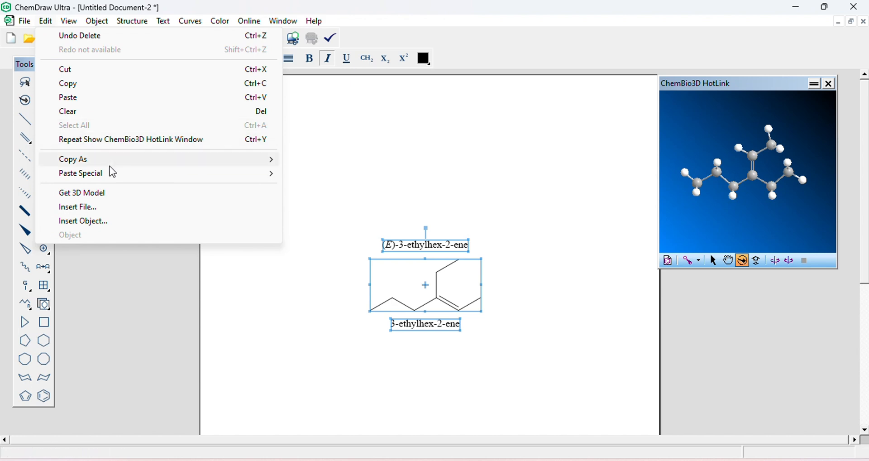
{"action": "left_click", "coordinate": [121, 200]}
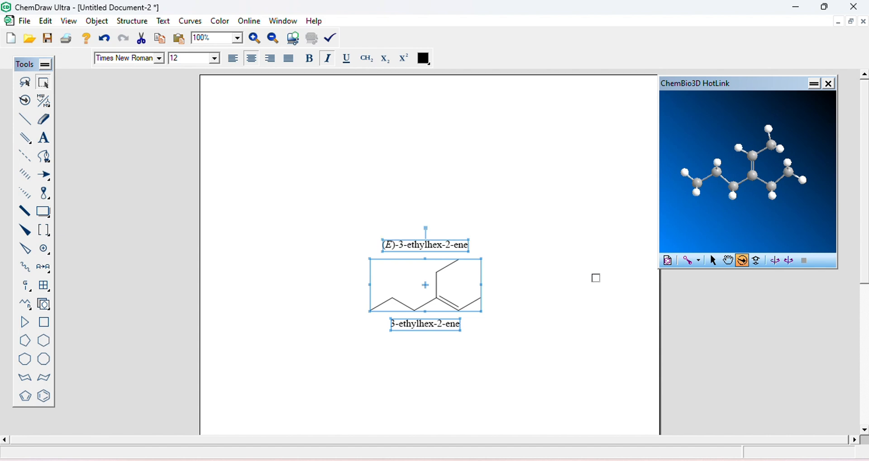
{"action": "left_click", "coordinate": [594, 275]}
{"action": "key", "text": "ctrl+v"}
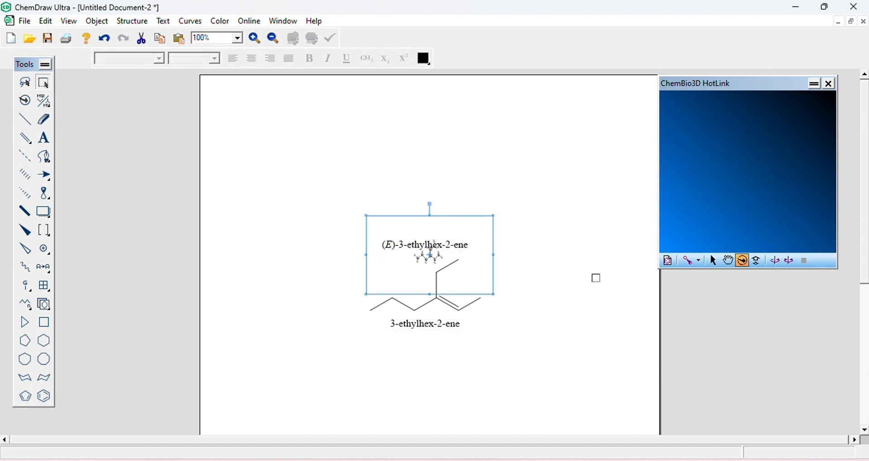
{"action": "left_click_drag", "start_coordinate": [448, 251], "coordinate": [478, 384]}
{"action": "left_click", "coordinate": [430, 239]}
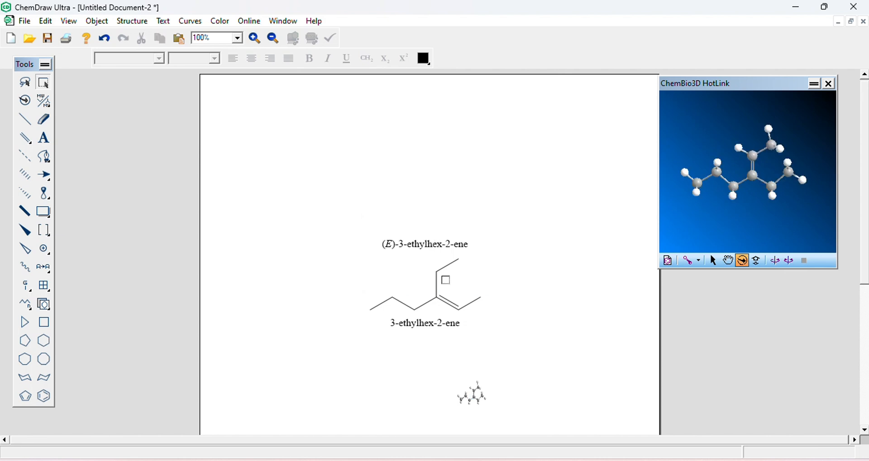
Step: Move the 3-ethylhex-2-ene structure together with both its names up to the top of the page
{"action": "left_click_drag", "start_coordinate": [336, 213], "coordinate": [515, 344]}
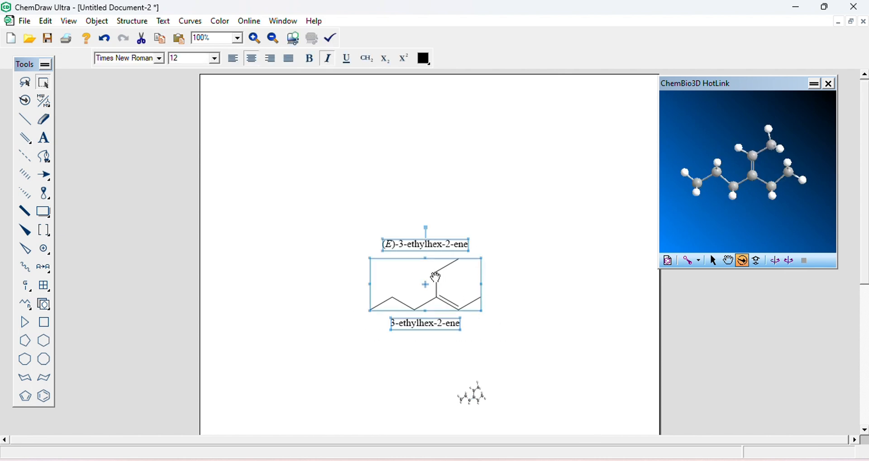
{"action": "left_click_drag", "start_coordinate": [436, 277], "coordinate": [437, 144]}
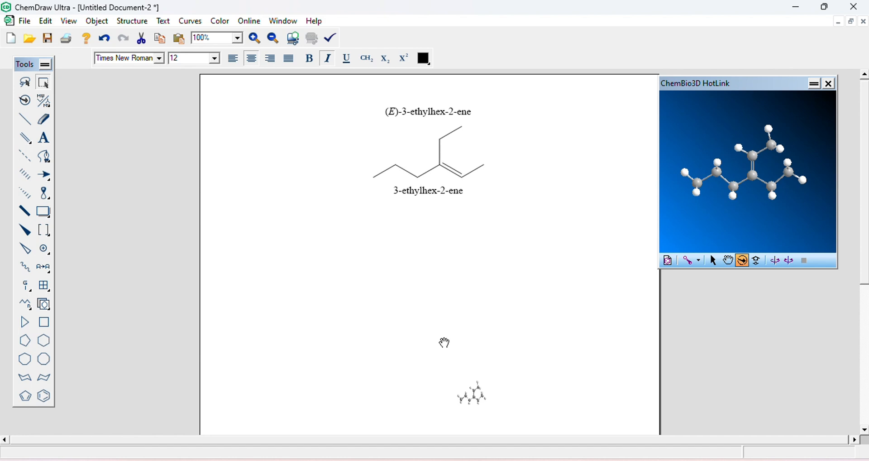
Step: Move the 3D model up beneath the 3-ethylhex-2-ene structure and try to resize it
{"action": "left_click", "coordinate": [482, 419]}
{"action": "left_click_drag", "start_coordinate": [485, 411], "coordinate": [424, 313]}
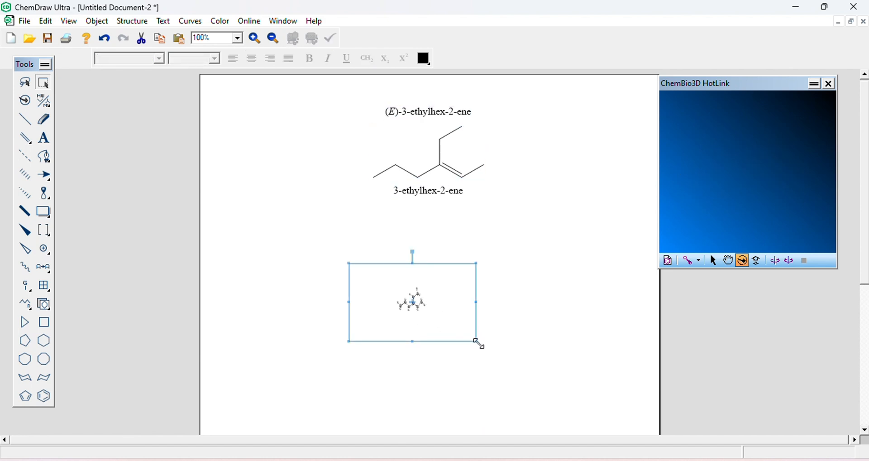
{"action": "left_click_drag", "start_coordinate": [479, 343], "coordinate": [424, 315]}
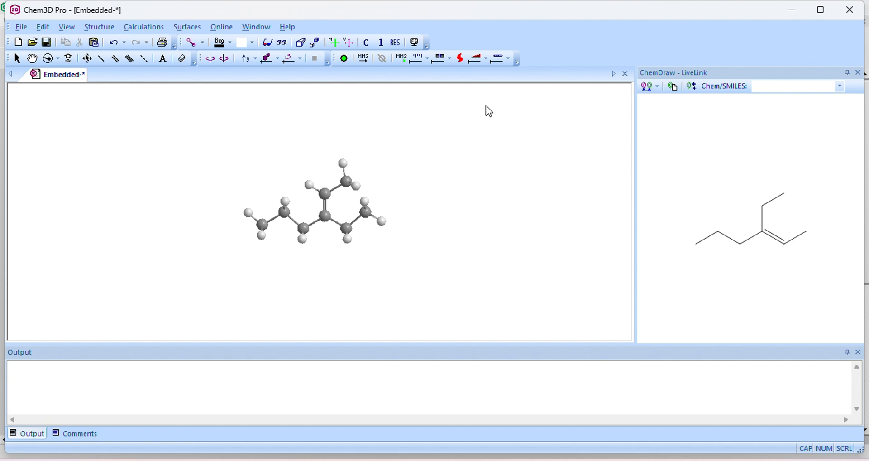
{"action": "left_click", "coordinate": [858, 17]}
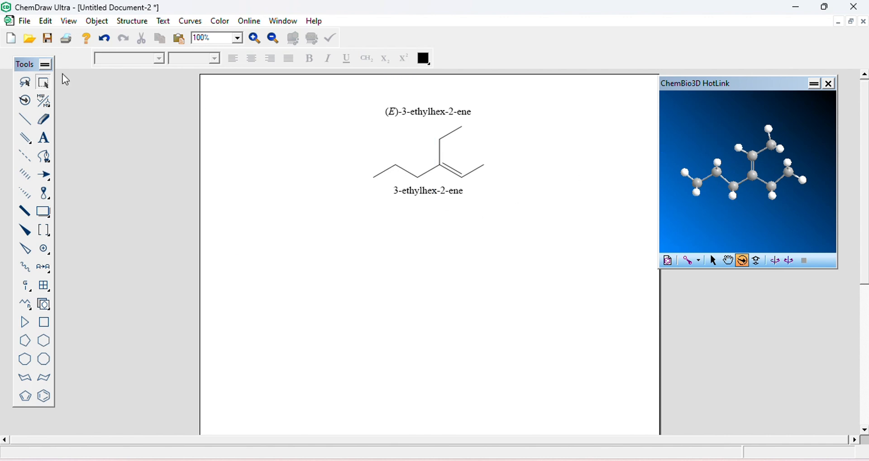
Step: Insert a new 3D model of the 3-ethylhex-2-ene structure and place it enlarged and centered beneath the structure
{"action": "left_click", "coordinate": [46, 22]}
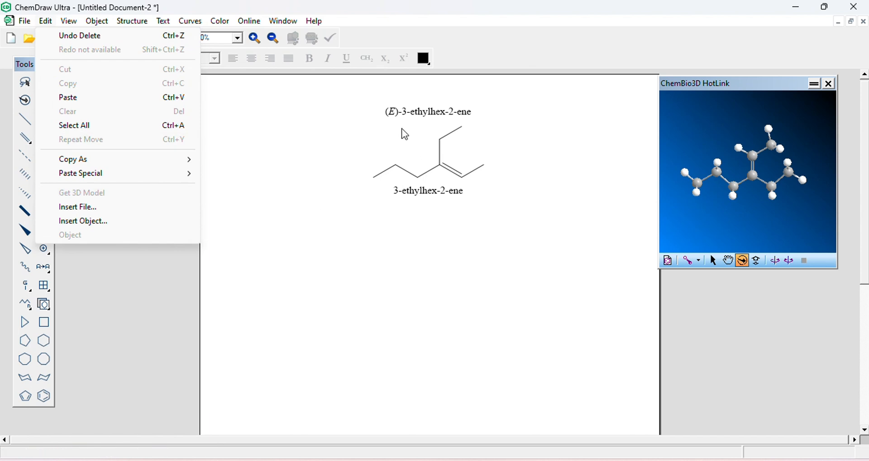
{"action": "left_click", "coordinate": [359, 89]}
{"action": "left_click_drag", "start_coordinate": [356, 86], "coordinate": [533, 226]}
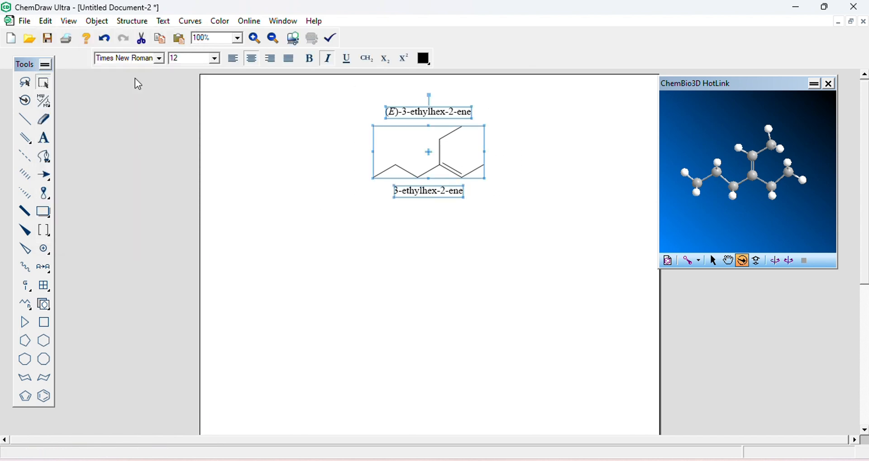
{"action": "left_click", "coordinate": [42, 22]}
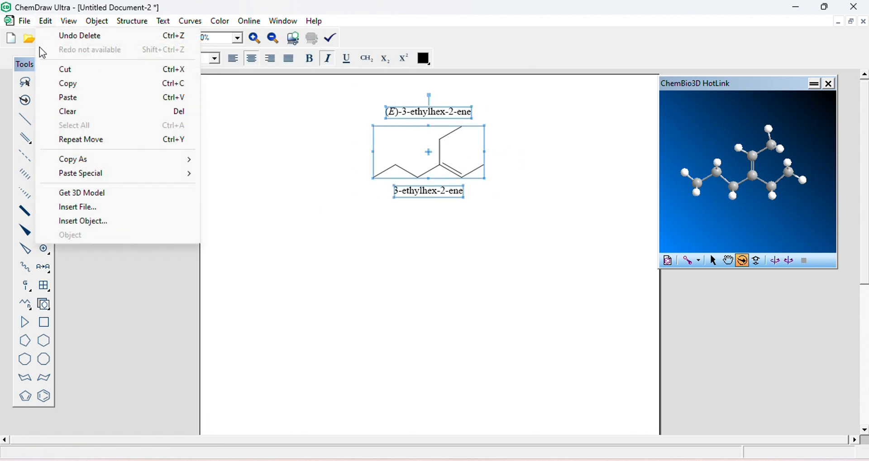
{"action": "left_click", "coordinate": [66, 195]}
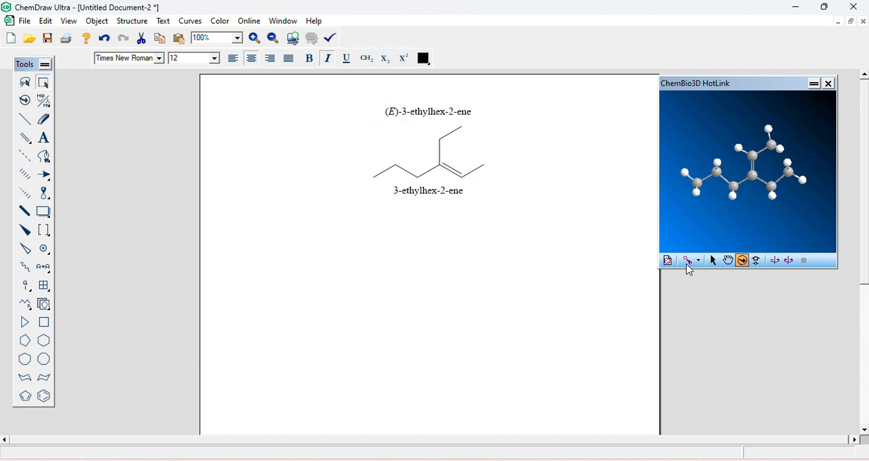
{"action": "left_click", "coordinate": [668, 262]}
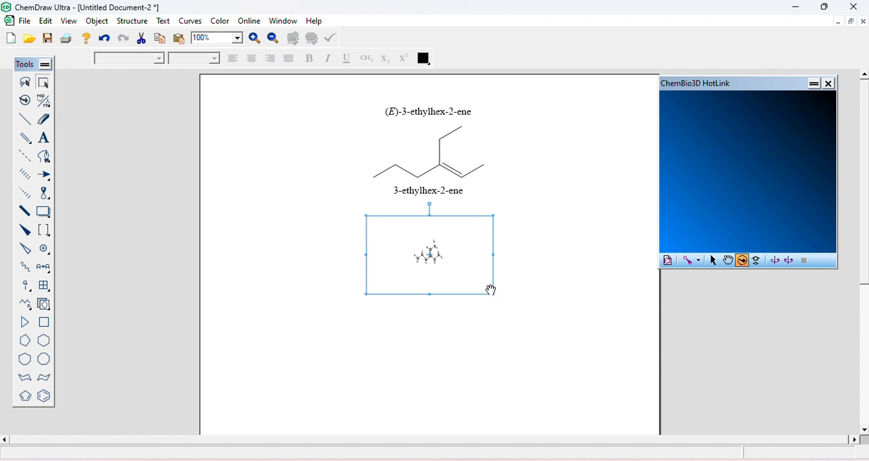
{"action": "left_click_drag", "start_coordinate": [493, 295], "coordinate": [609, 382]}
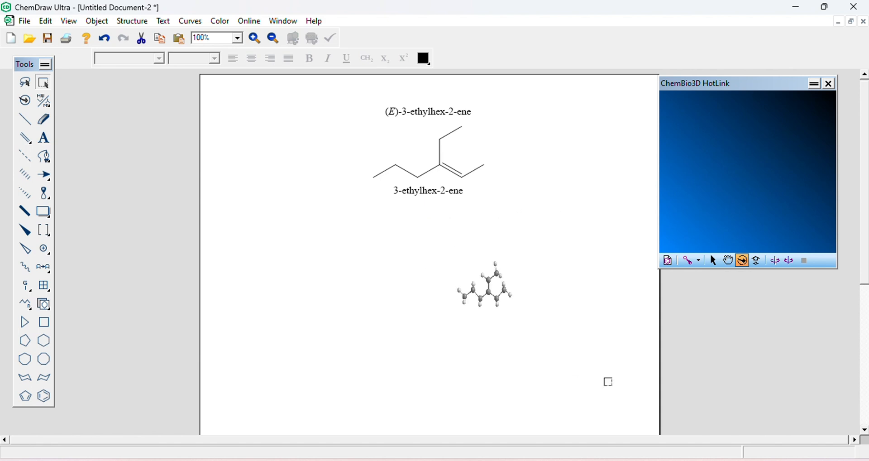
{"action": "left_click_drag", "start_coordinate": [484, 286], "coordinate": [430, 283]}
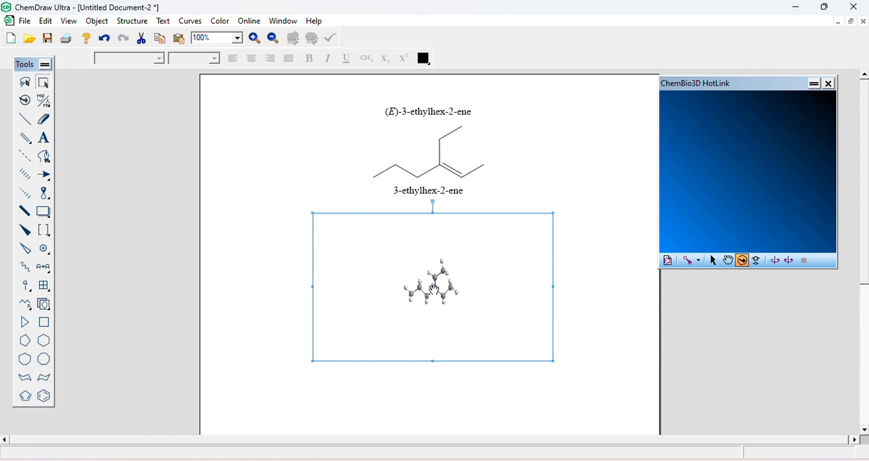
Step: Open the embedded 3D model of 3-ethylhex-2-ene in Chem3D and enlarge the molecule in the model window
{"action": "double_click", "coordinate": [434, 290]}
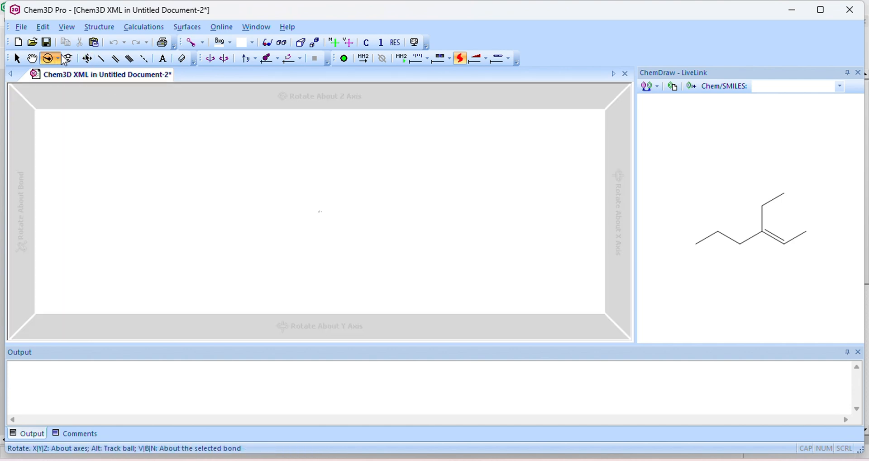
{"action": "left_click", "coordinate": [68, 58]}
{"action": "left_click", "coordinate": [32, 58]}
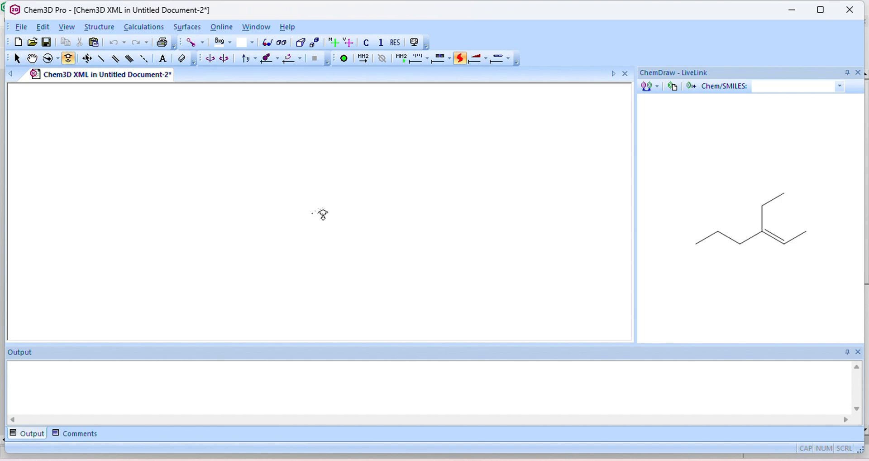
{"action": "scroll", "coordinate": [322, 215], "scroll_direction": "up", "scroll_amount": 5}
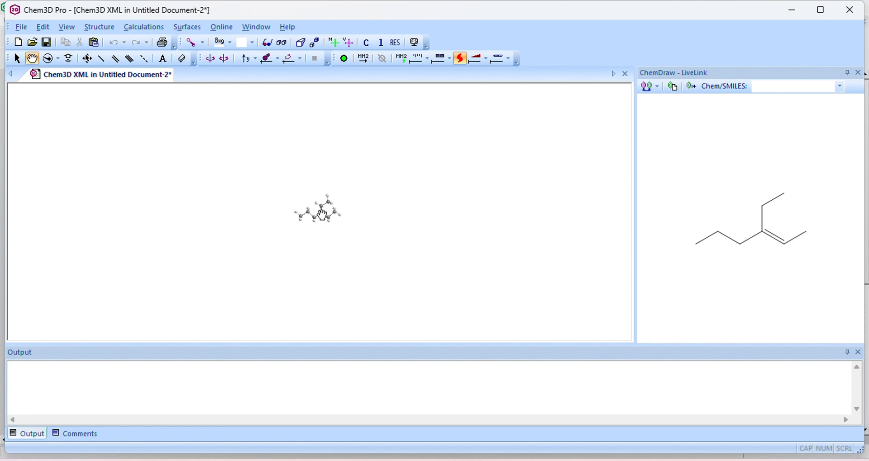
{"action": "scroll", "coordinate": [323, 216], "scroll_direction": "up", "scroll_amount": 4}
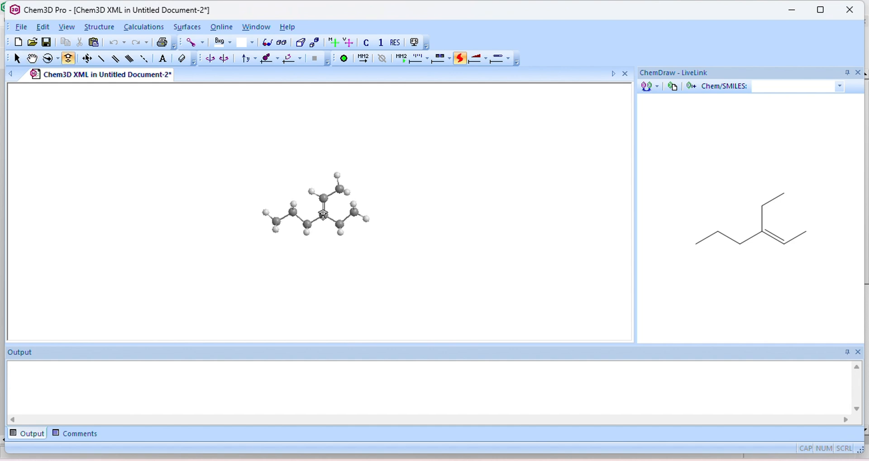
{"action": "scroll", "coordinate": [317, 207], "scroll_direction": "up", "scroll_amount": 5}
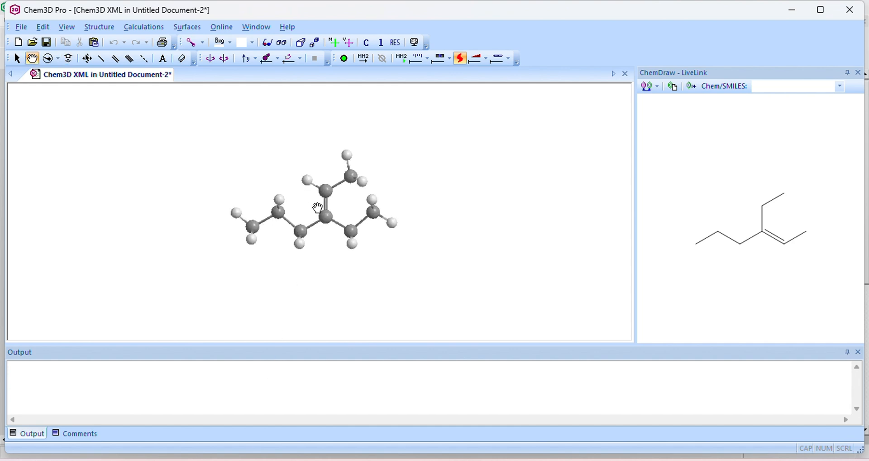
{"action": "scroll", "coordinate": [318, 207], "scroll_direction": "up", "scroll_amount": 2}
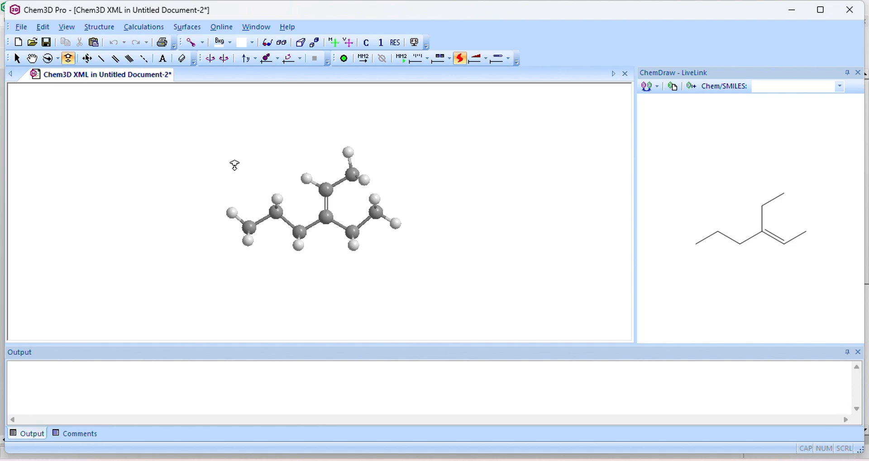
{"action": "left_click", "coordinate": [42, 29]}
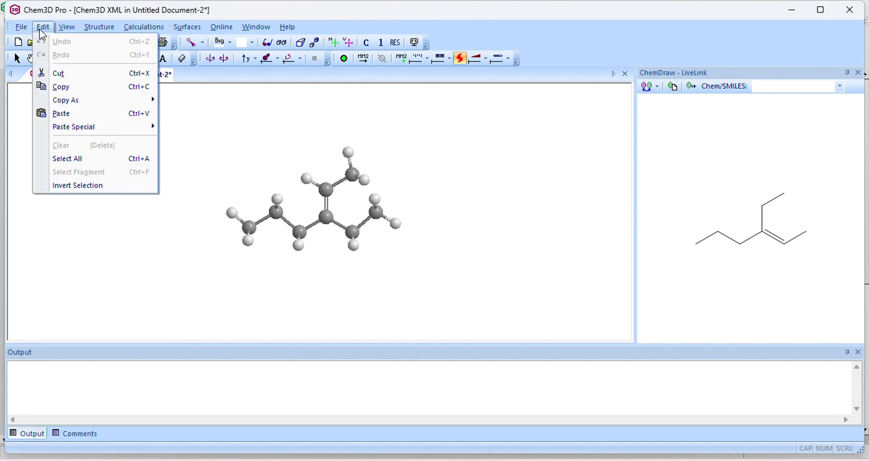
{"action": "mouse_move", "coordinate": [91, 30]}
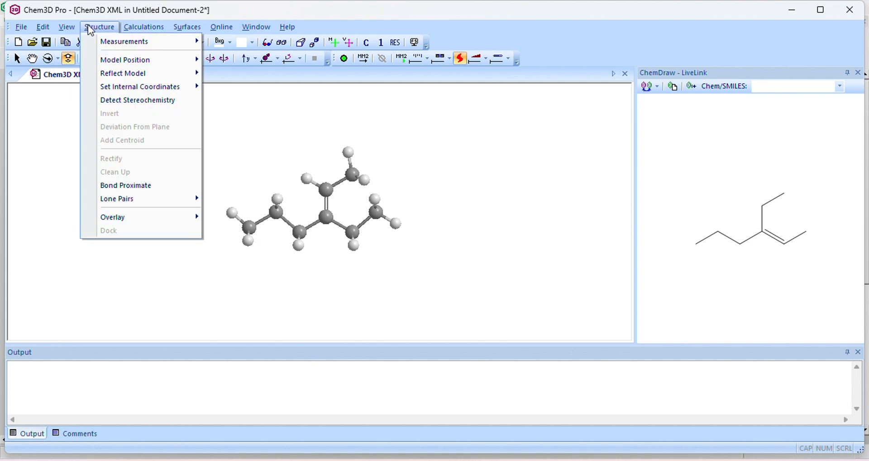
{"action": "mouse_move", "coordinate": [43, 28]}
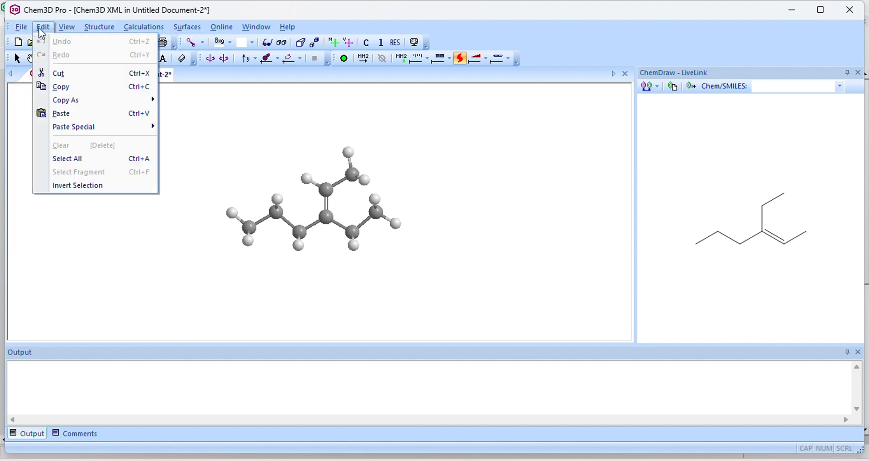
{"action": "left_click", "coordinate": [398, 245]}
{"action": "scroll", "coordinate": [403, 244], "scroll_direction": "down", "scroll_amount": 5}
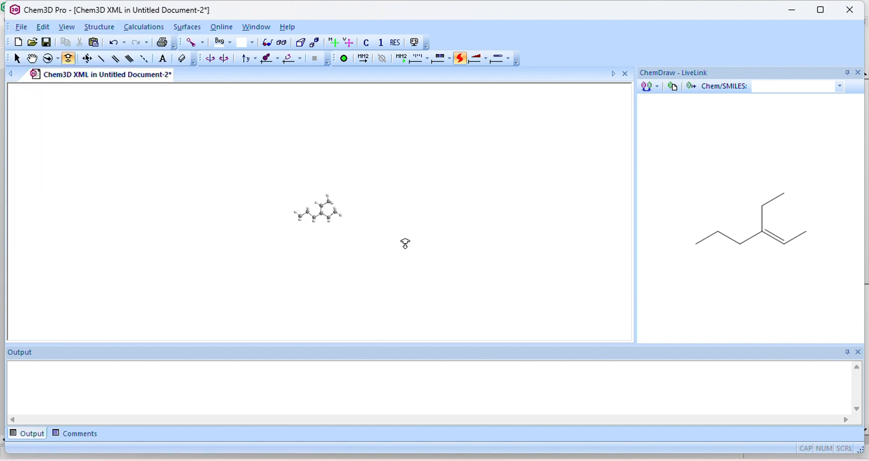
{"action": "left_click_drag", "start_coordinate": [326, 218], "coordinate": [328, 217]}
{"action": "scroll", "coordinate": [328, 217], "scroll_direction": "up", "scroll_amount": 5}
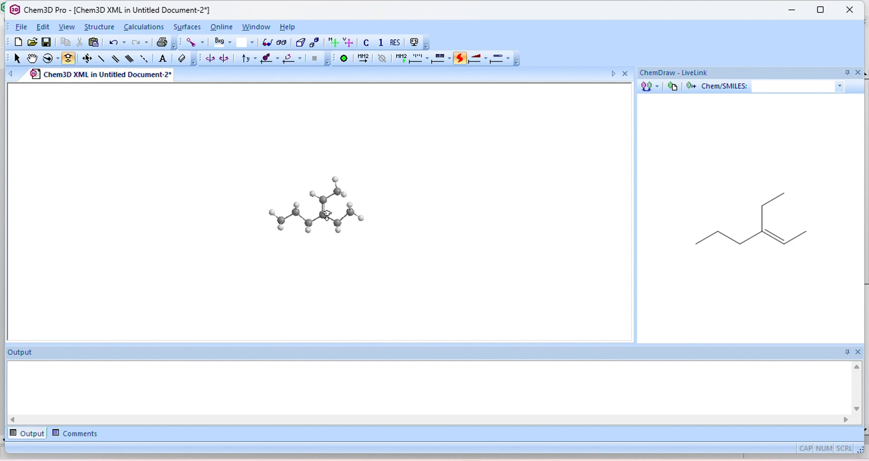
{"action": "right_click", "coordinate": [330, 195]}
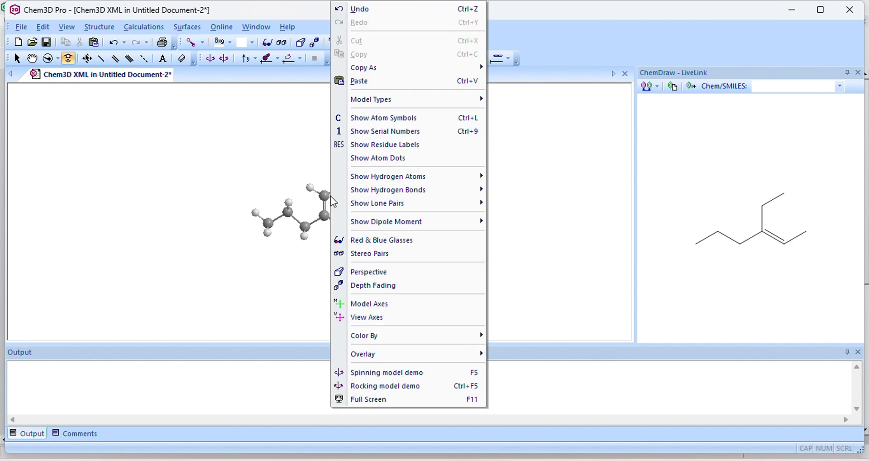
{"action": "left_click", "coordinate": [292, 203]}
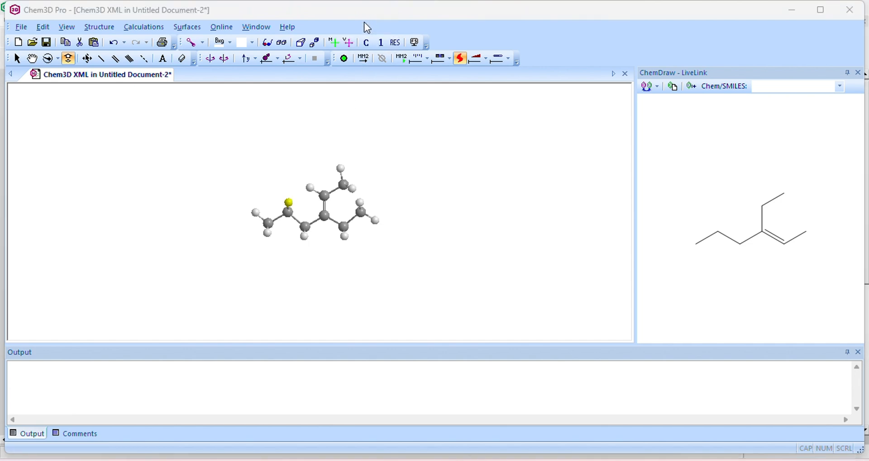
Step: Run an MM2 energy minimization on the 3-ethylhex-2-ene model, displaying every iteration, with a minimum RMS gradient of 0.010
{"action": "left_click", "coordinate": [138, 30]}
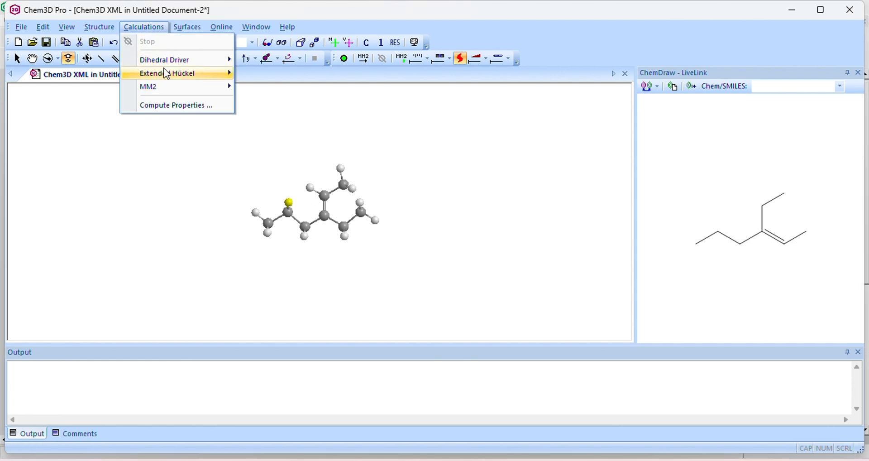
{"action": "mouse_move", "coordinate": [175, 87]}
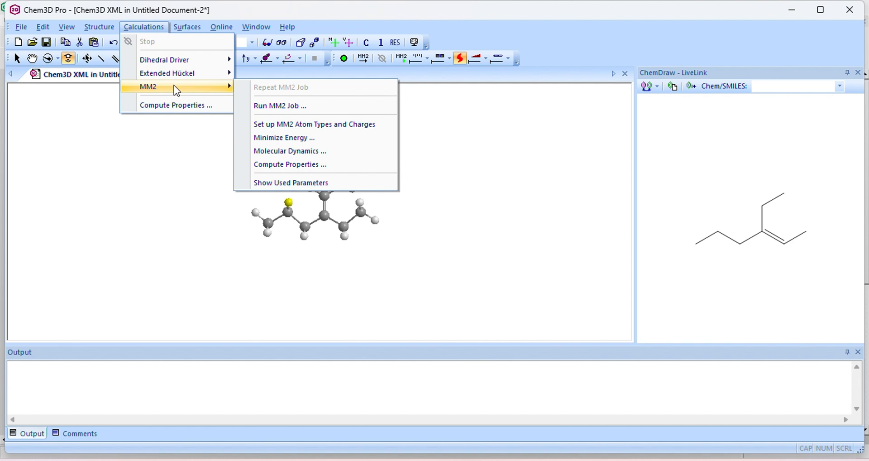
{"action": "left_click", "coordinate": [304, 139]}
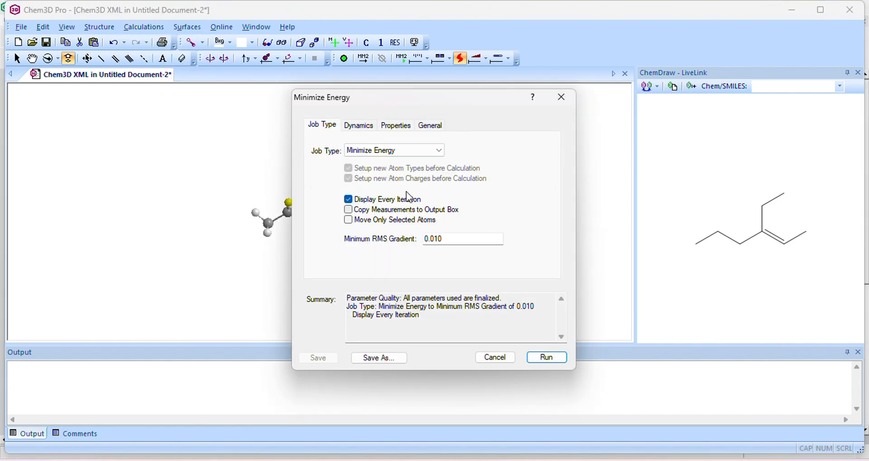
{"action": "left_click", "coordinate": [559, 360]}
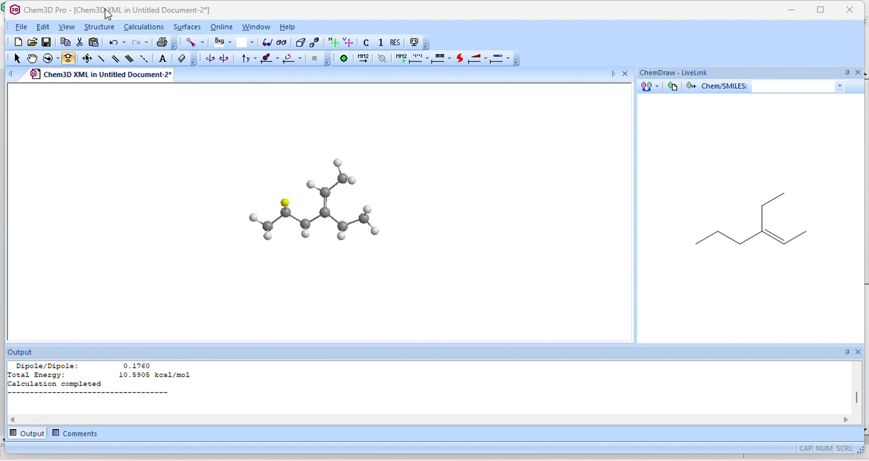
Step: Generate all bond length measurements for the minimized model and show their actual and optimal values
{"action": "left_click", "coordinate": [102, 26]}
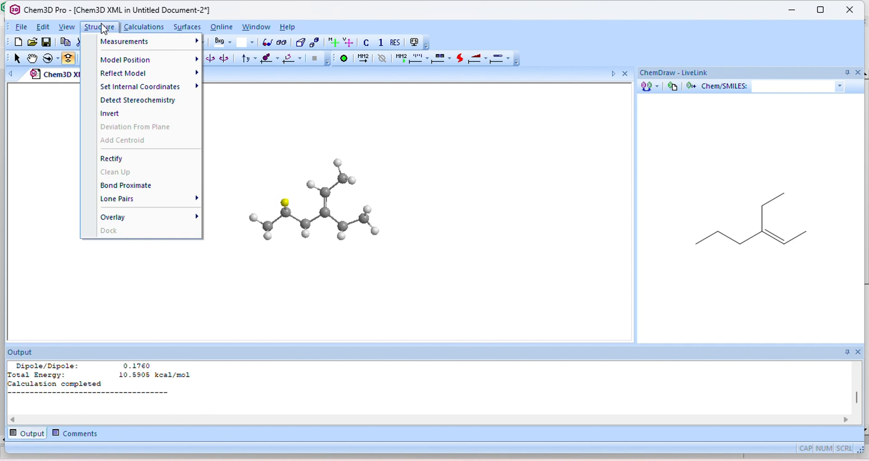
{"action": "mouse_move", "coordinate": [120, 41]}
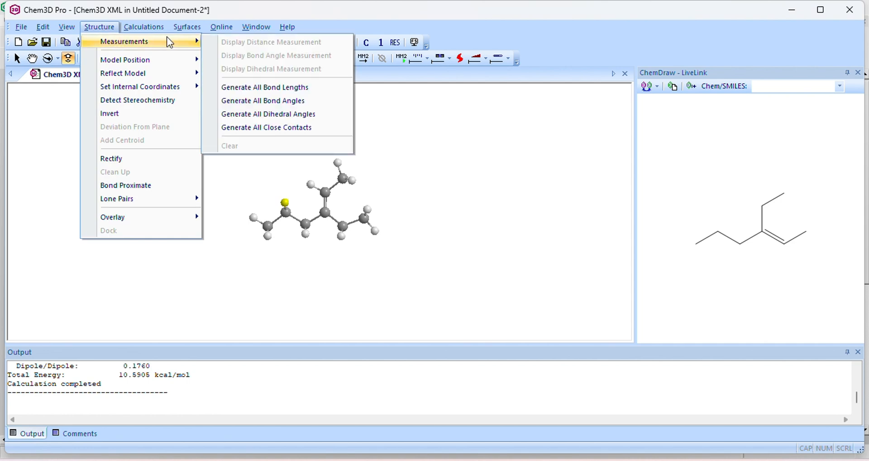
{"action": "left_click", "coordinate": [293, 86]}
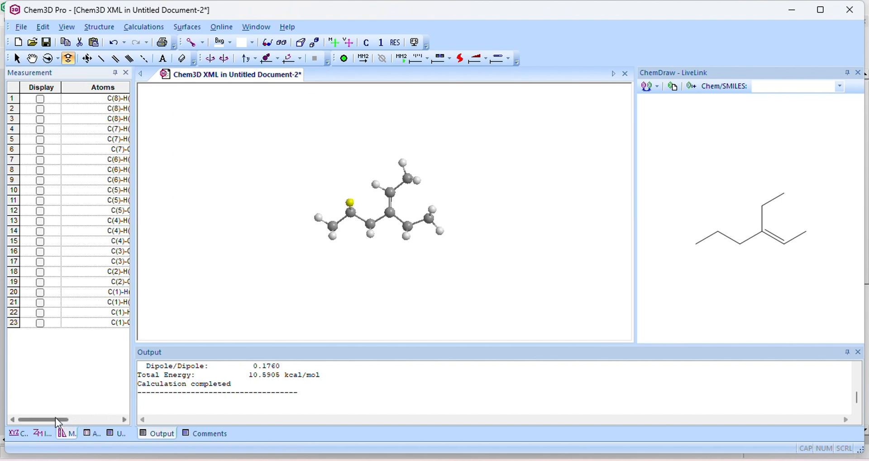
{"action": "left_click_drag", "start_coordinate": [56, 419], "coordinate": [114, 422]}
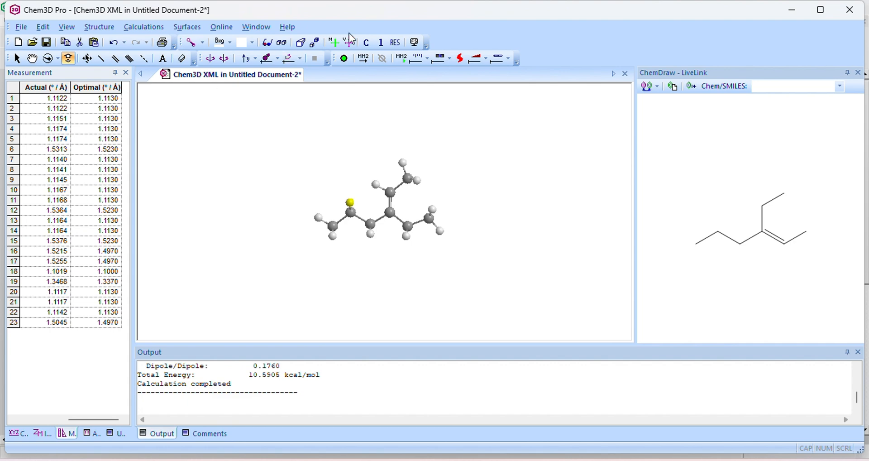
{"action": "left_click", "coordinate": [388, 17]}
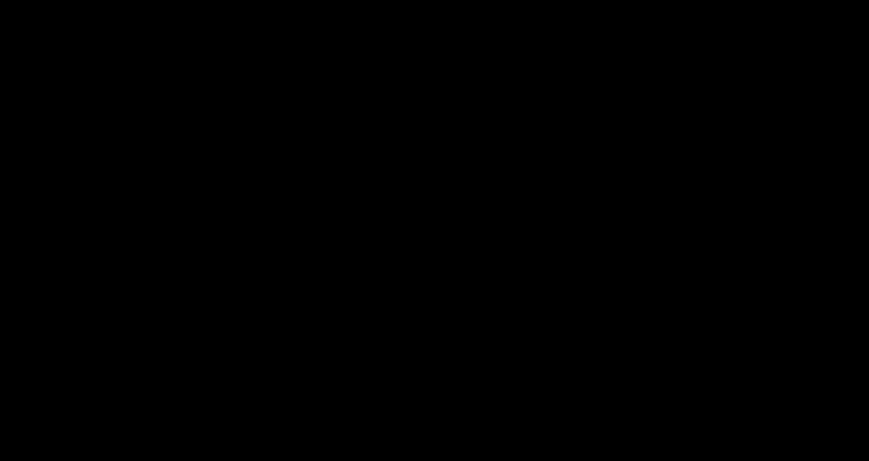